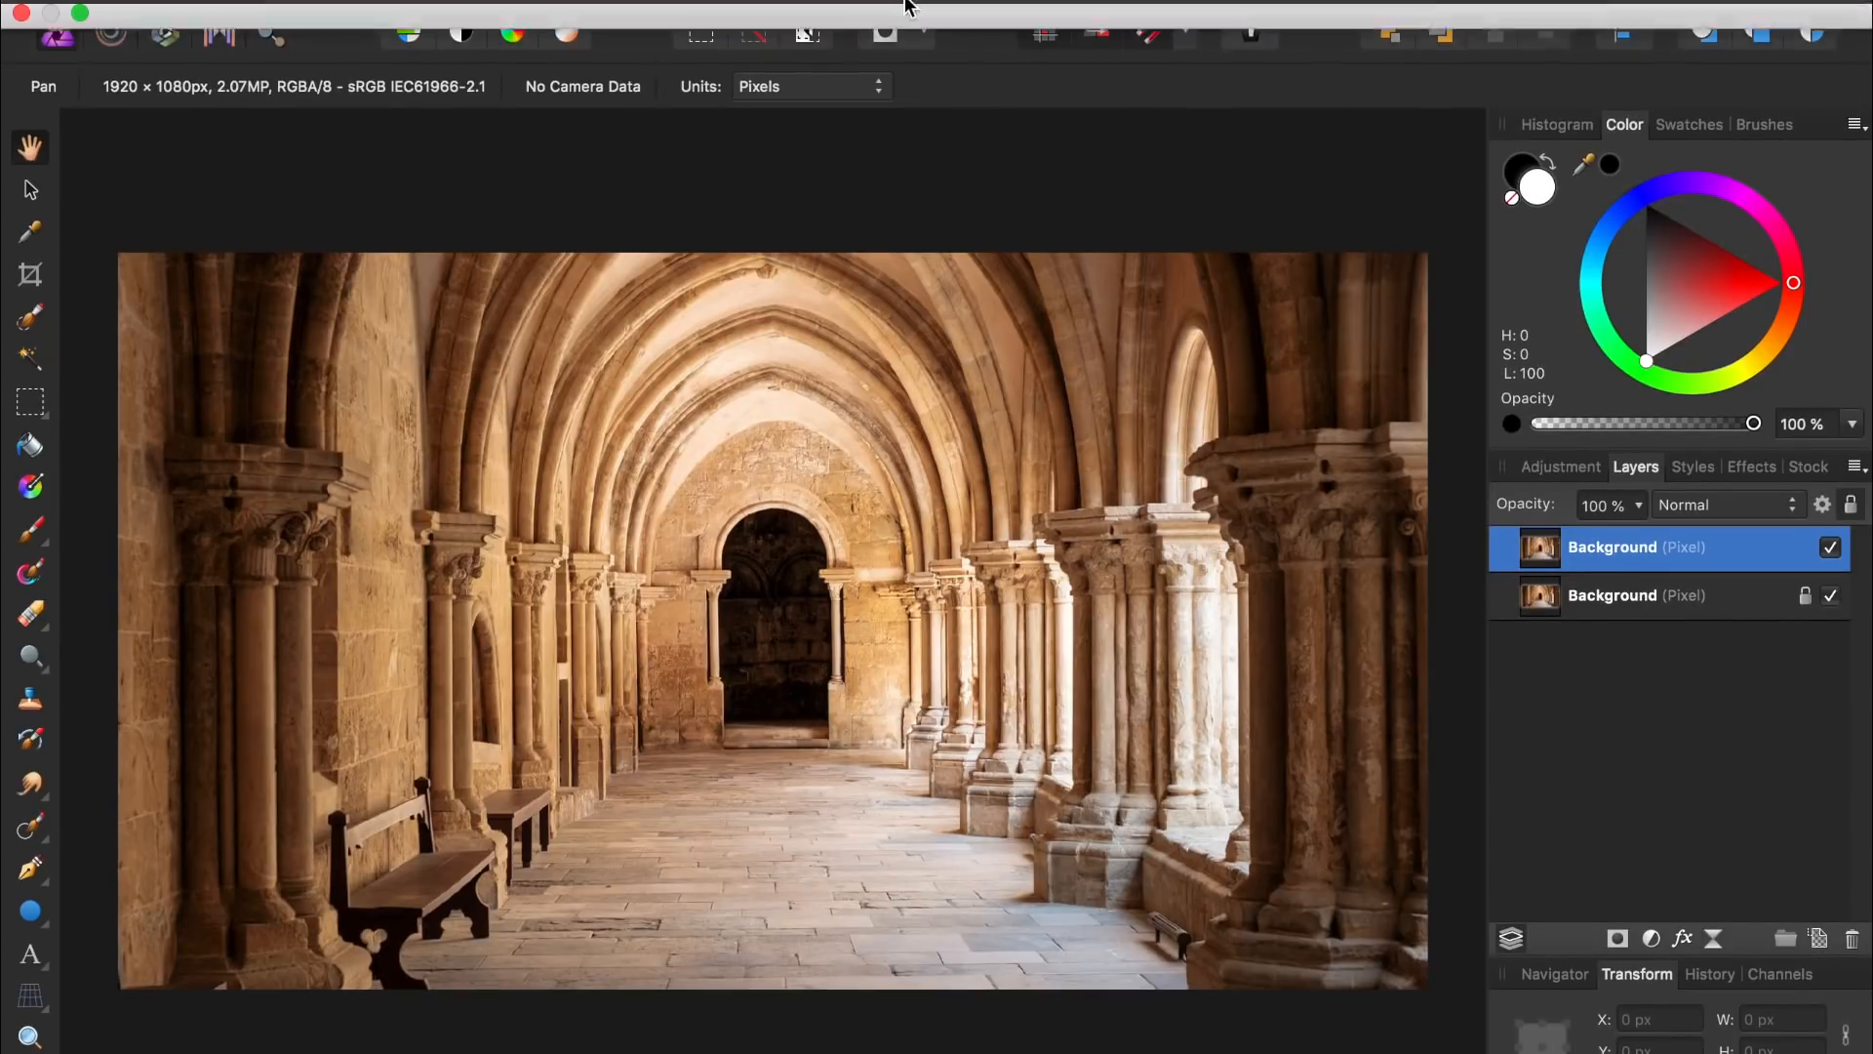
# Apply a Zoom Blur with a 38.4 px radius to the upper Background layer and add a mask to it.
pyautogui.click(858, 14)
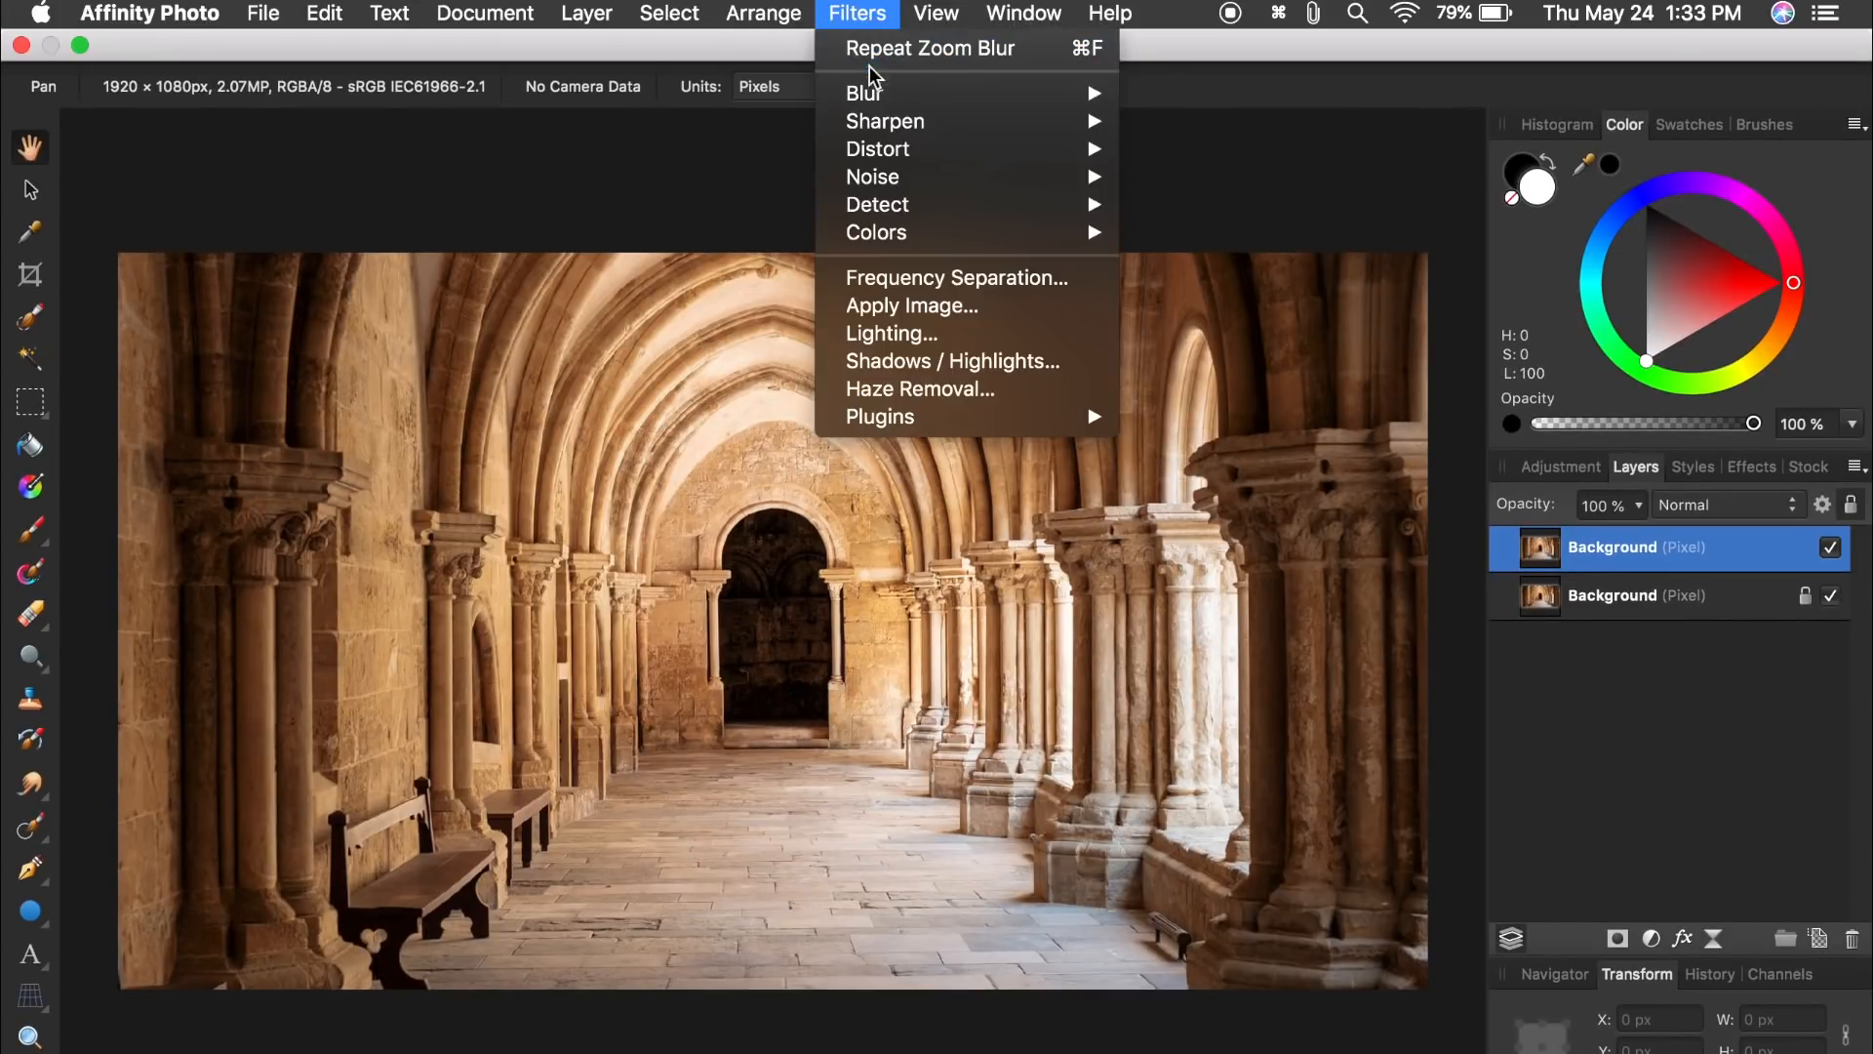
pyautogui.moveTo(869, 94)
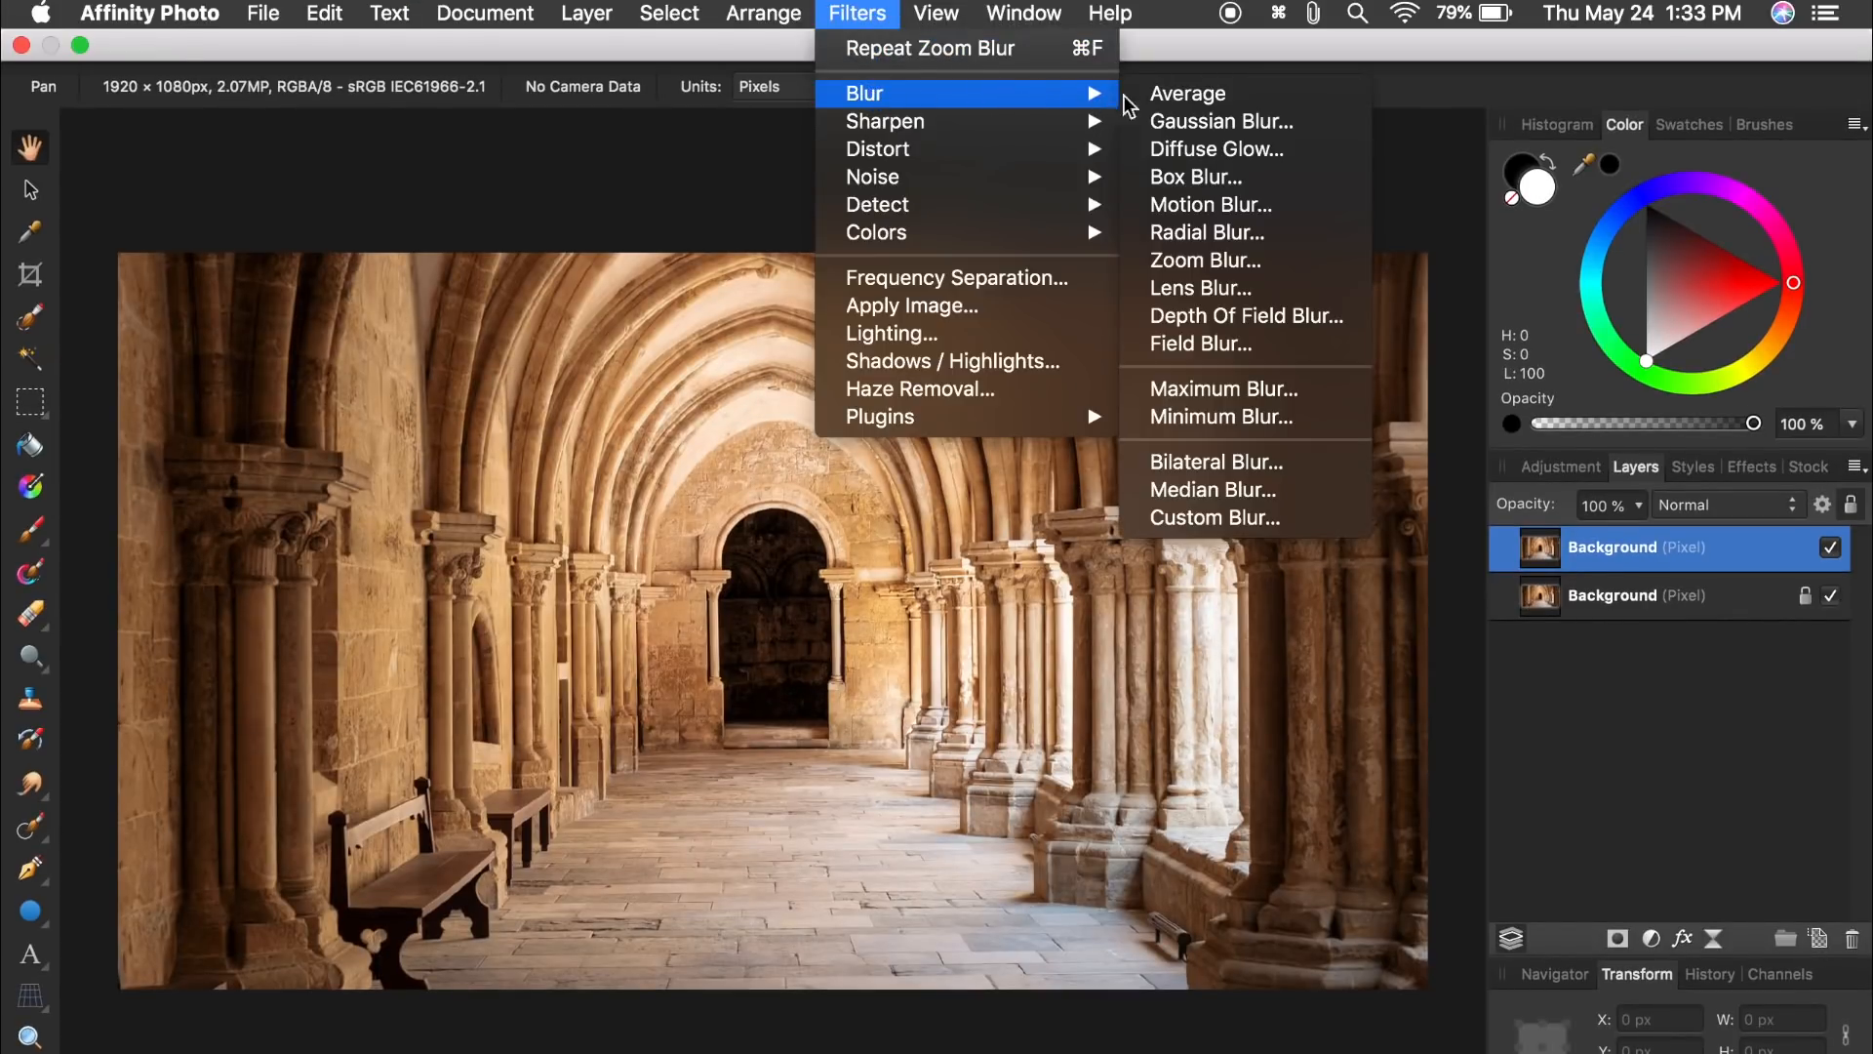
pyautogui.click(1188, 260)
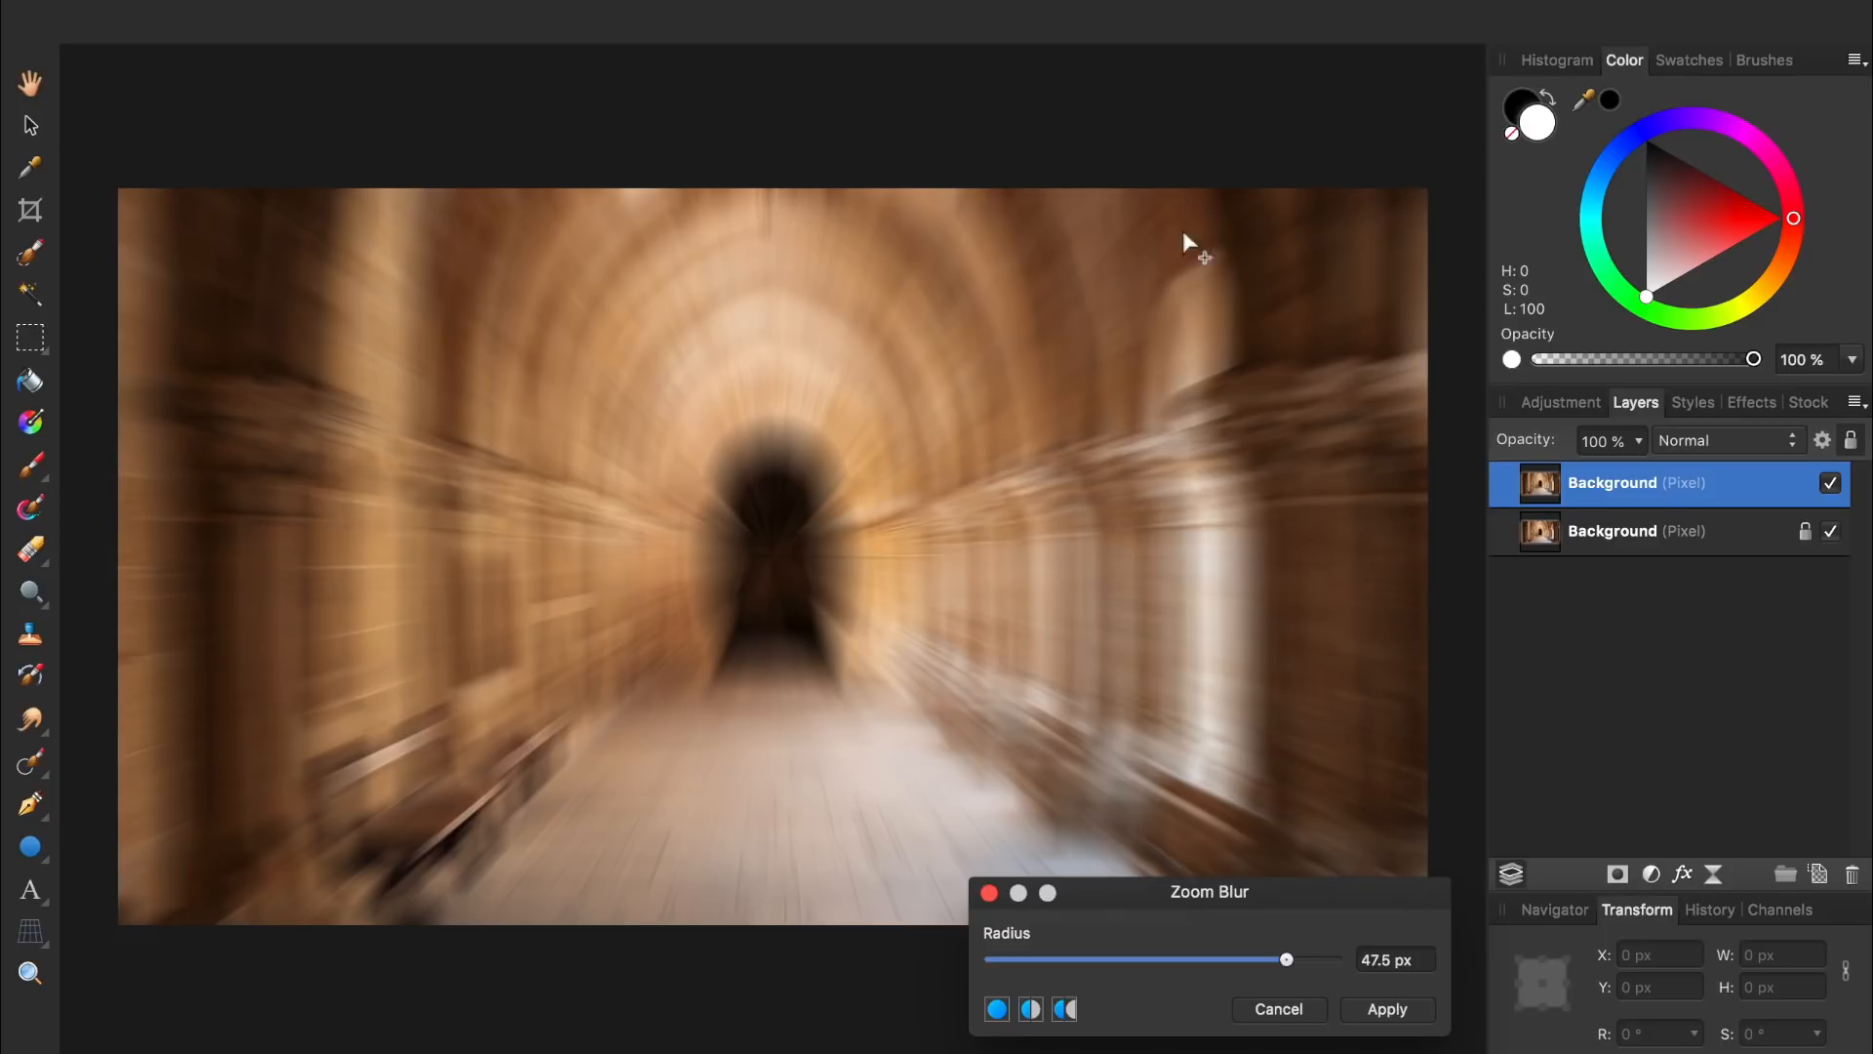
pyautogui.click(1061, 960)
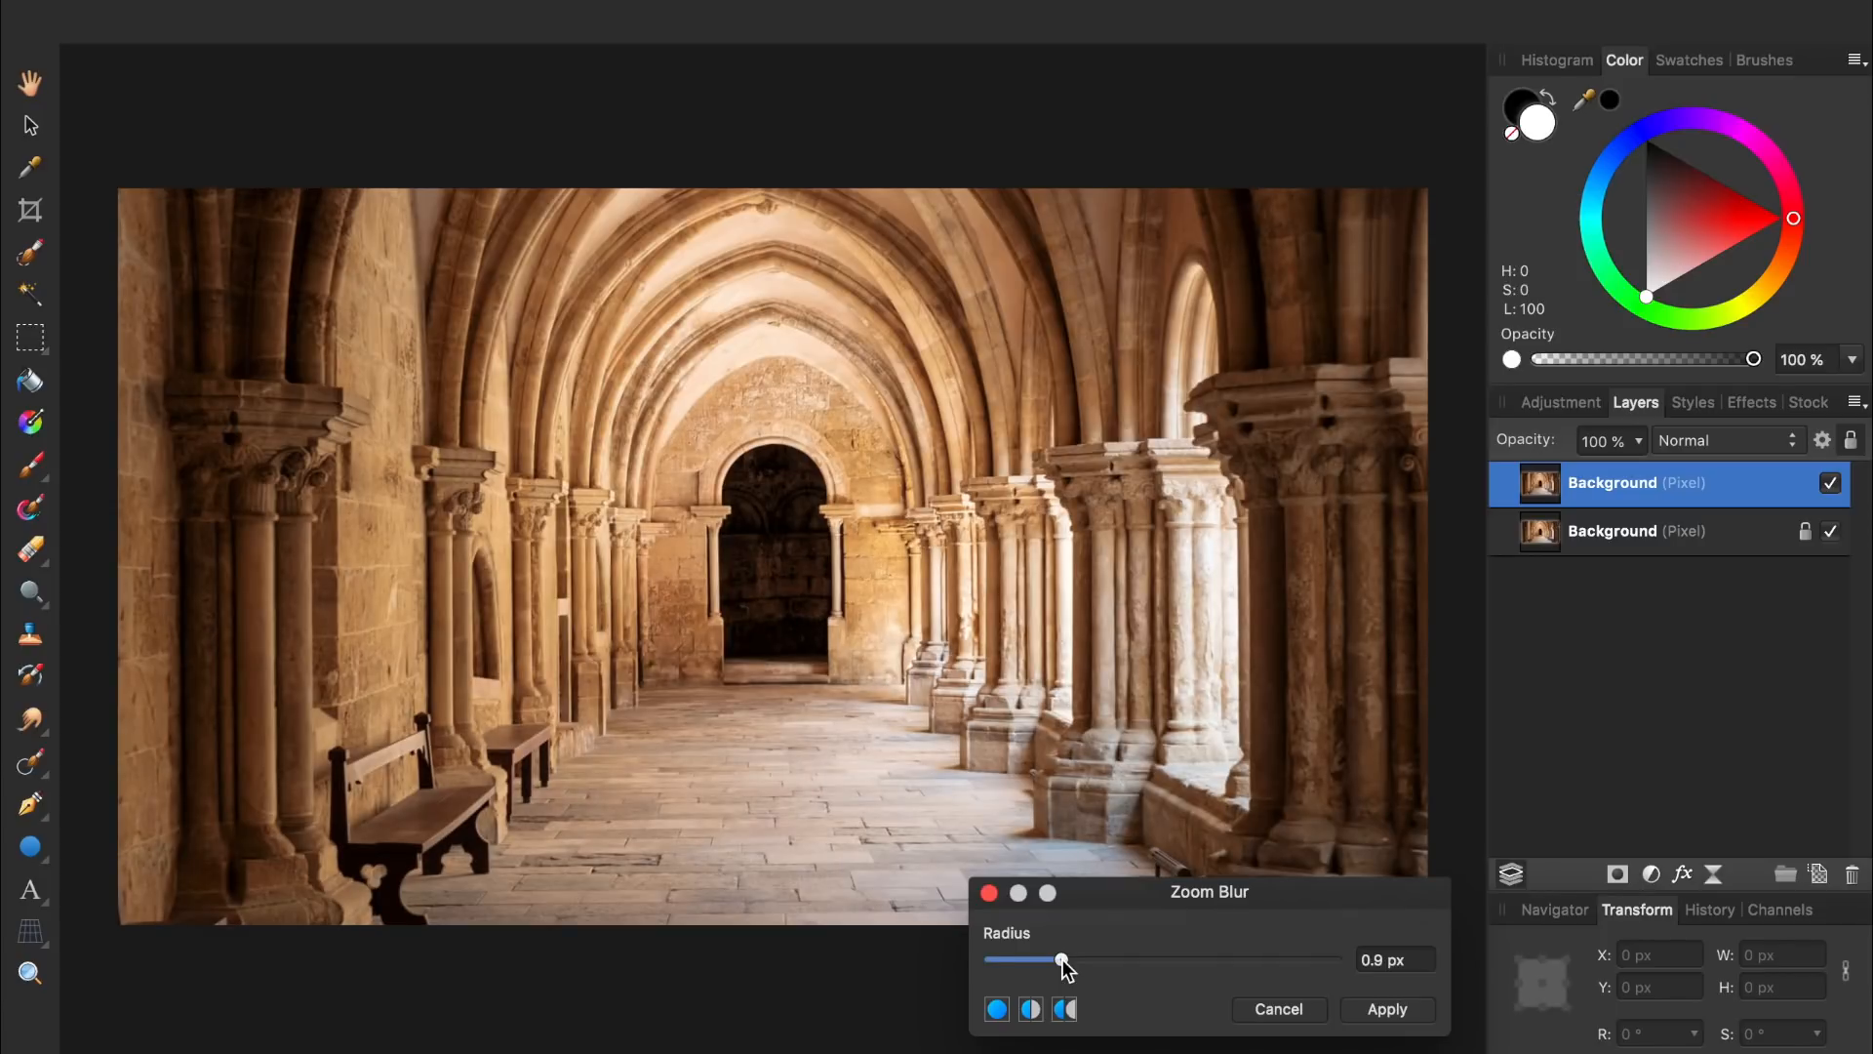
pyautogui.moveTo(1061, 960); pyautogui.dragTo(1253, 969)
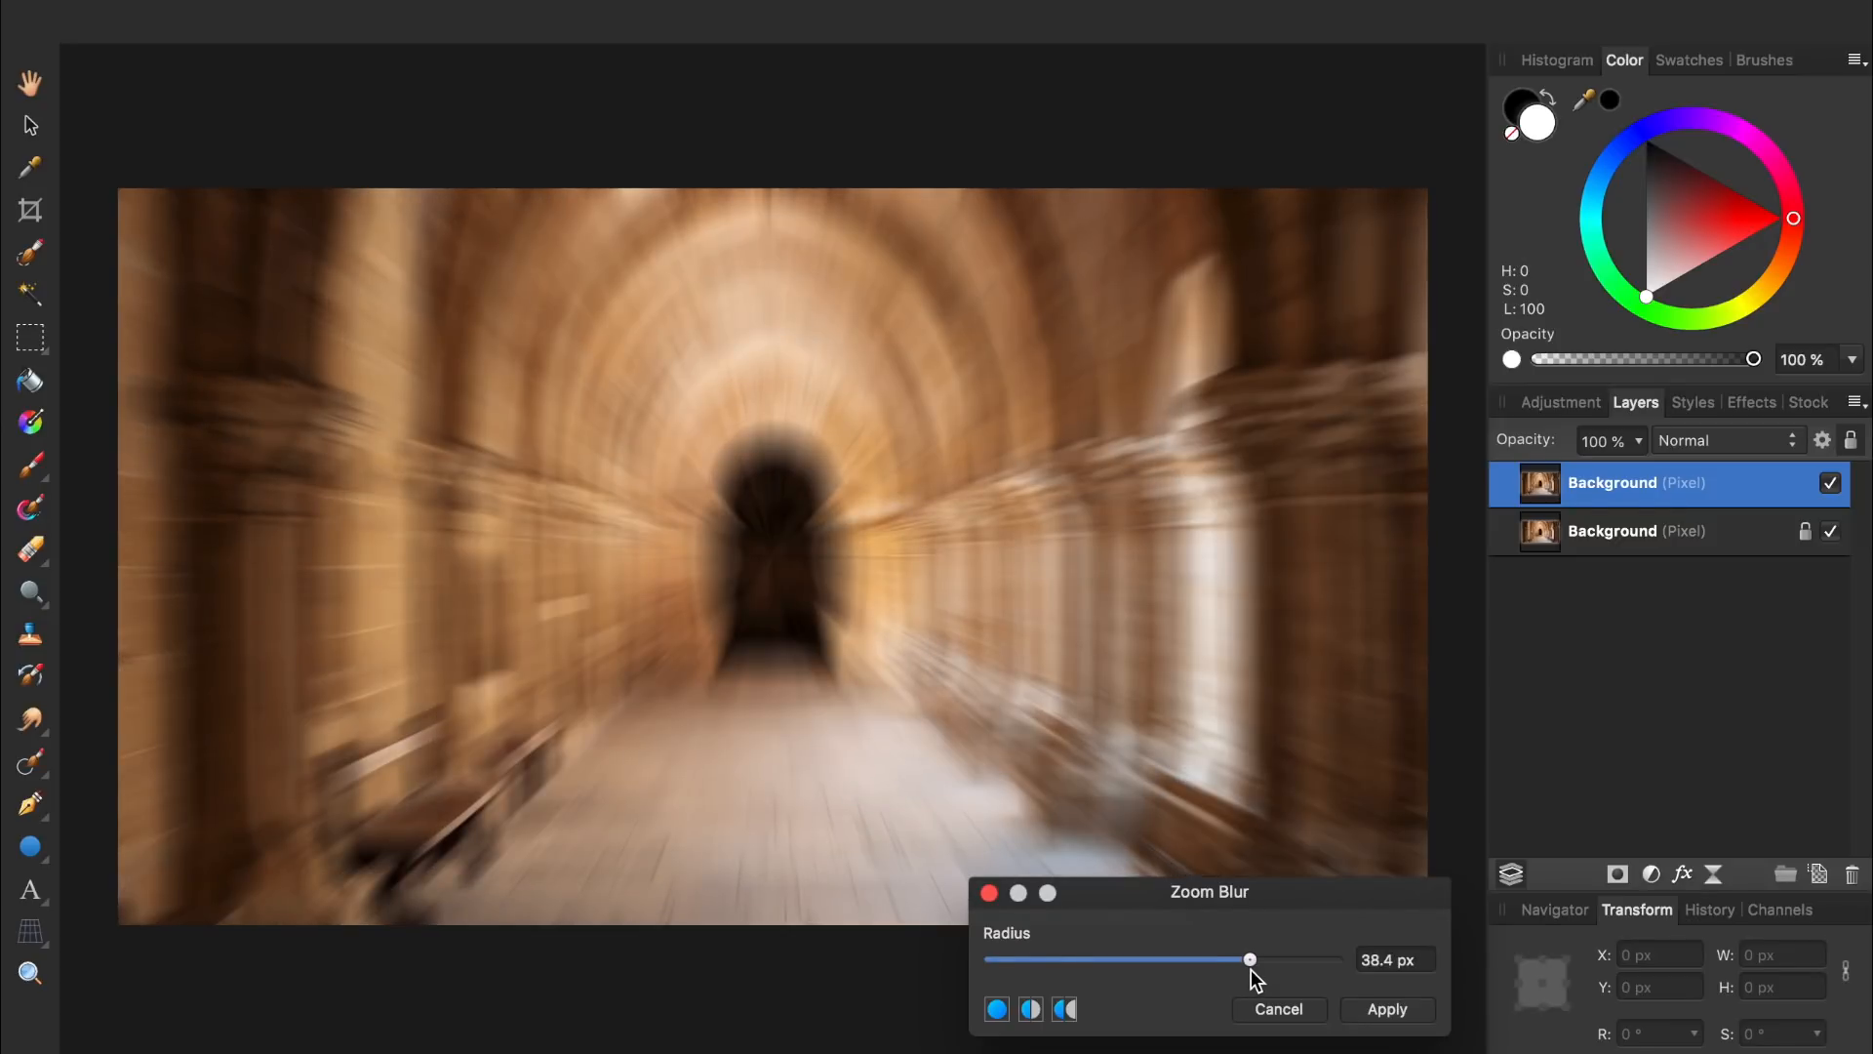
pyautogui.click(1358, 1004)
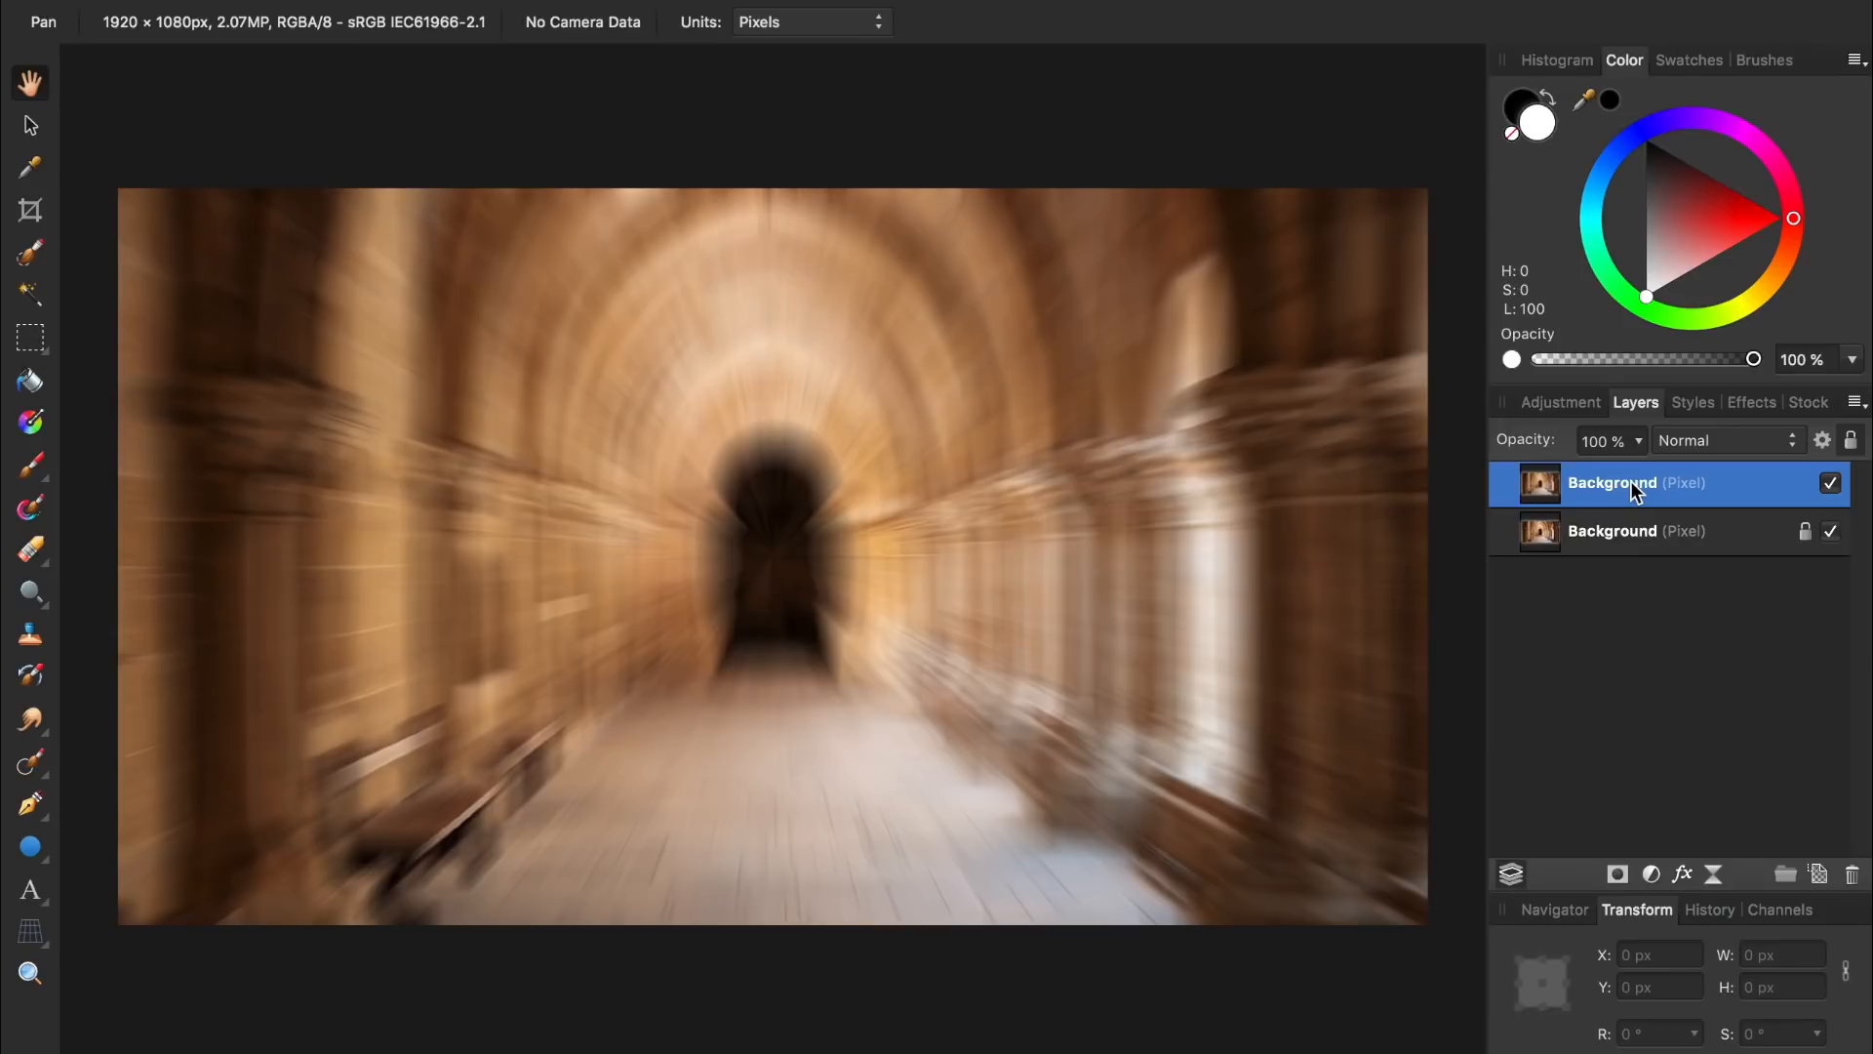
pyautogui.click(1618, 875)
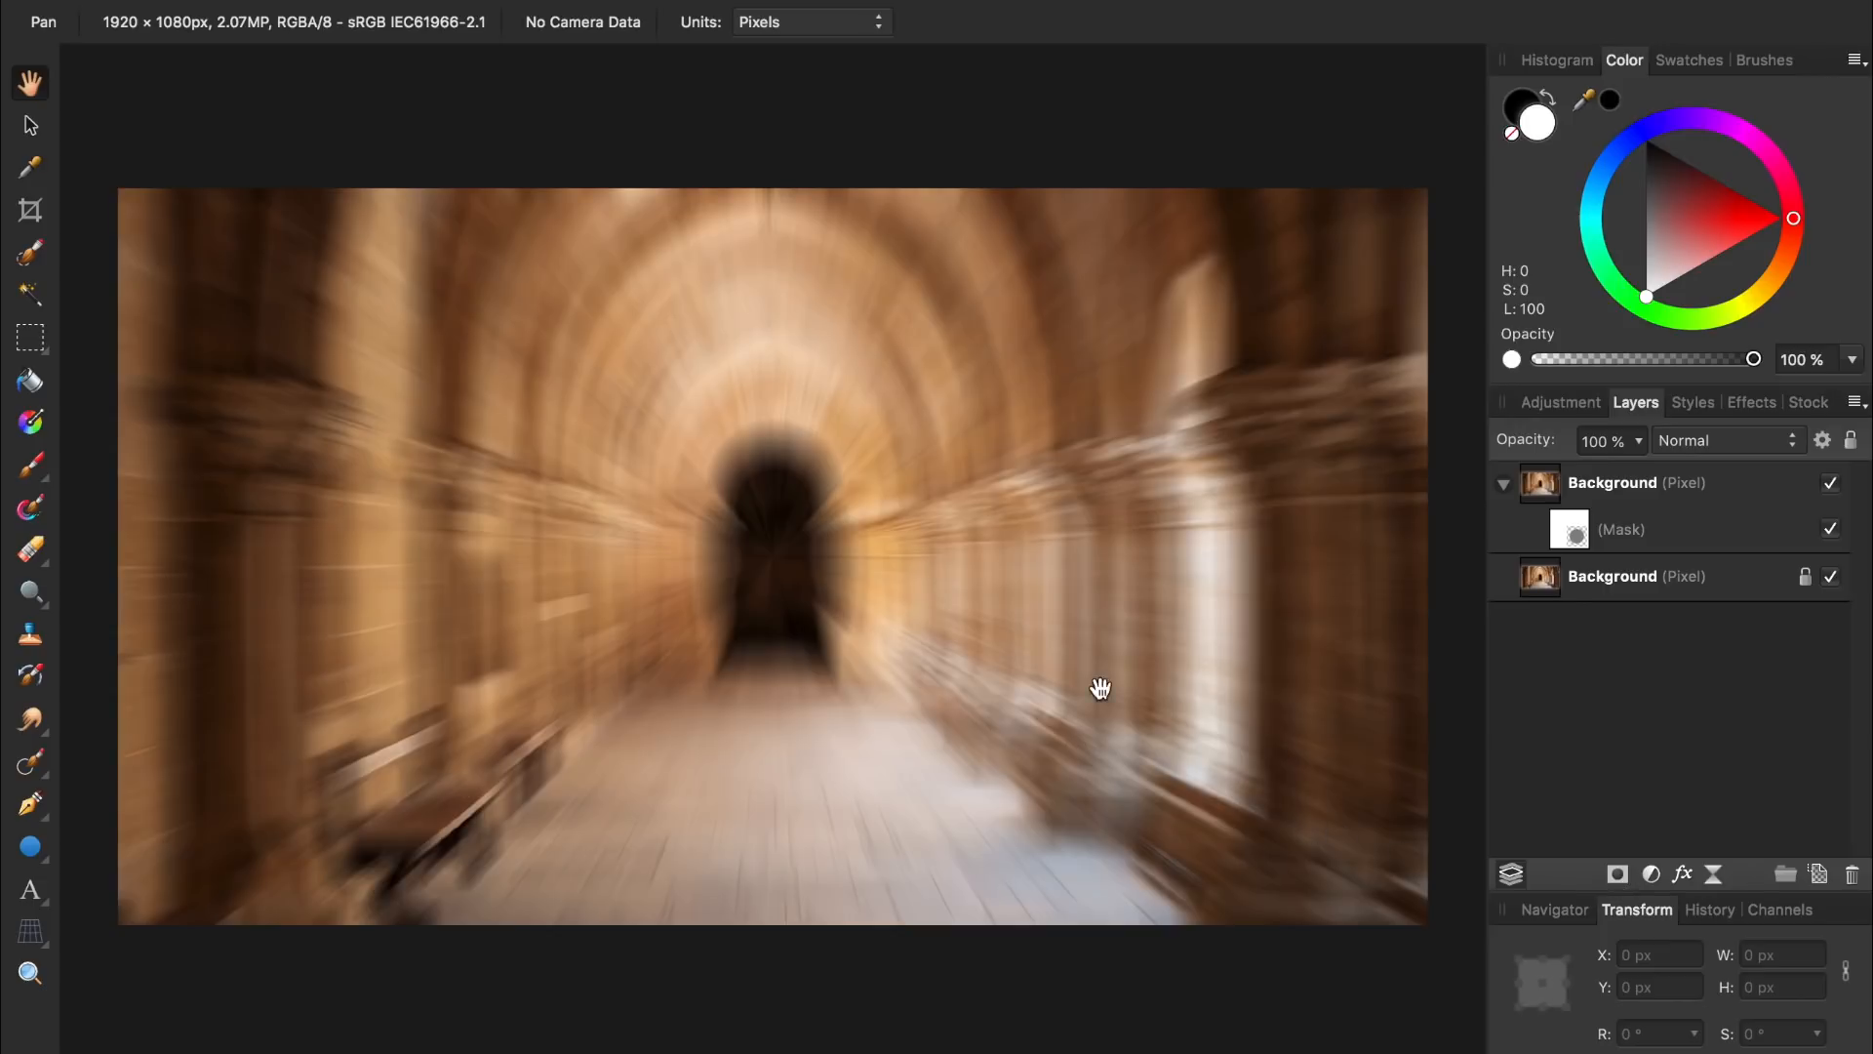
# Try painting black over the doorway on the mask with an 893.4 px soft brush, and undo the stroke.
pyautogui.press('b')
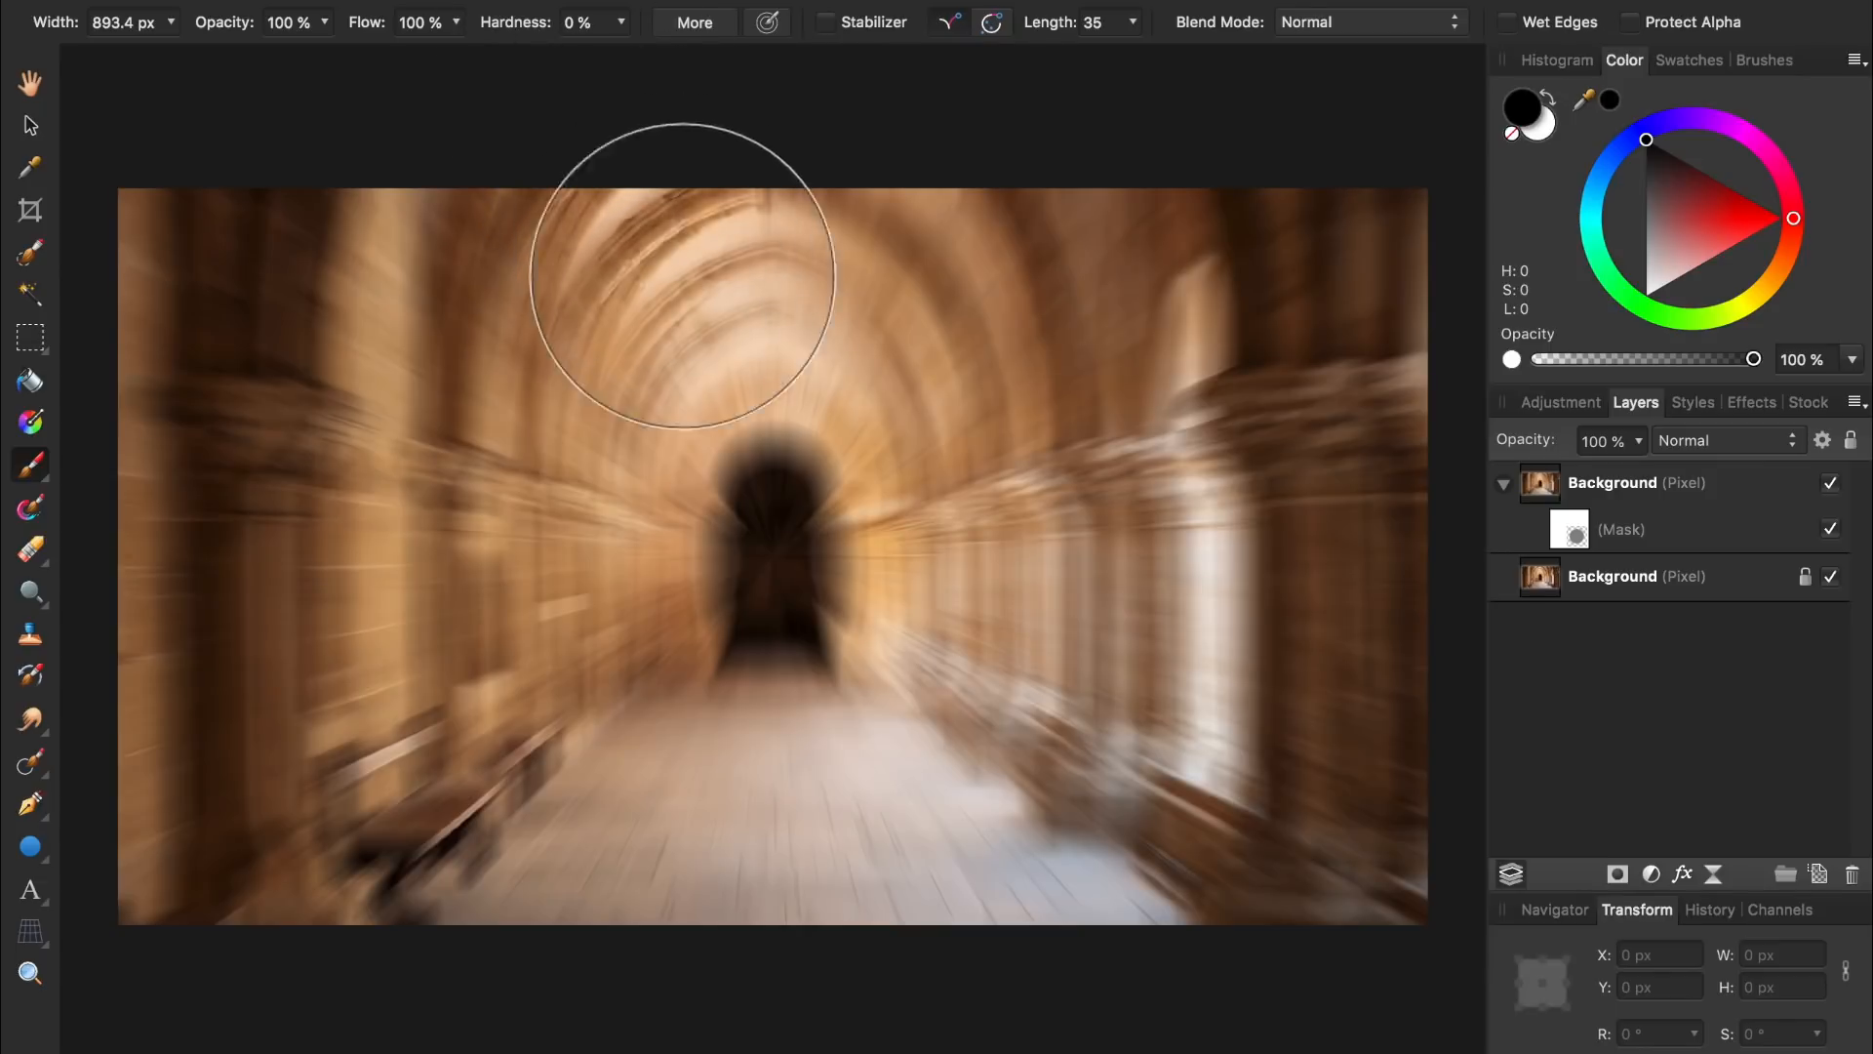
pyautogui.click(778, 546)
pyautogui.moveTo(780, 547); pyautogui.dragTo(790, 556)
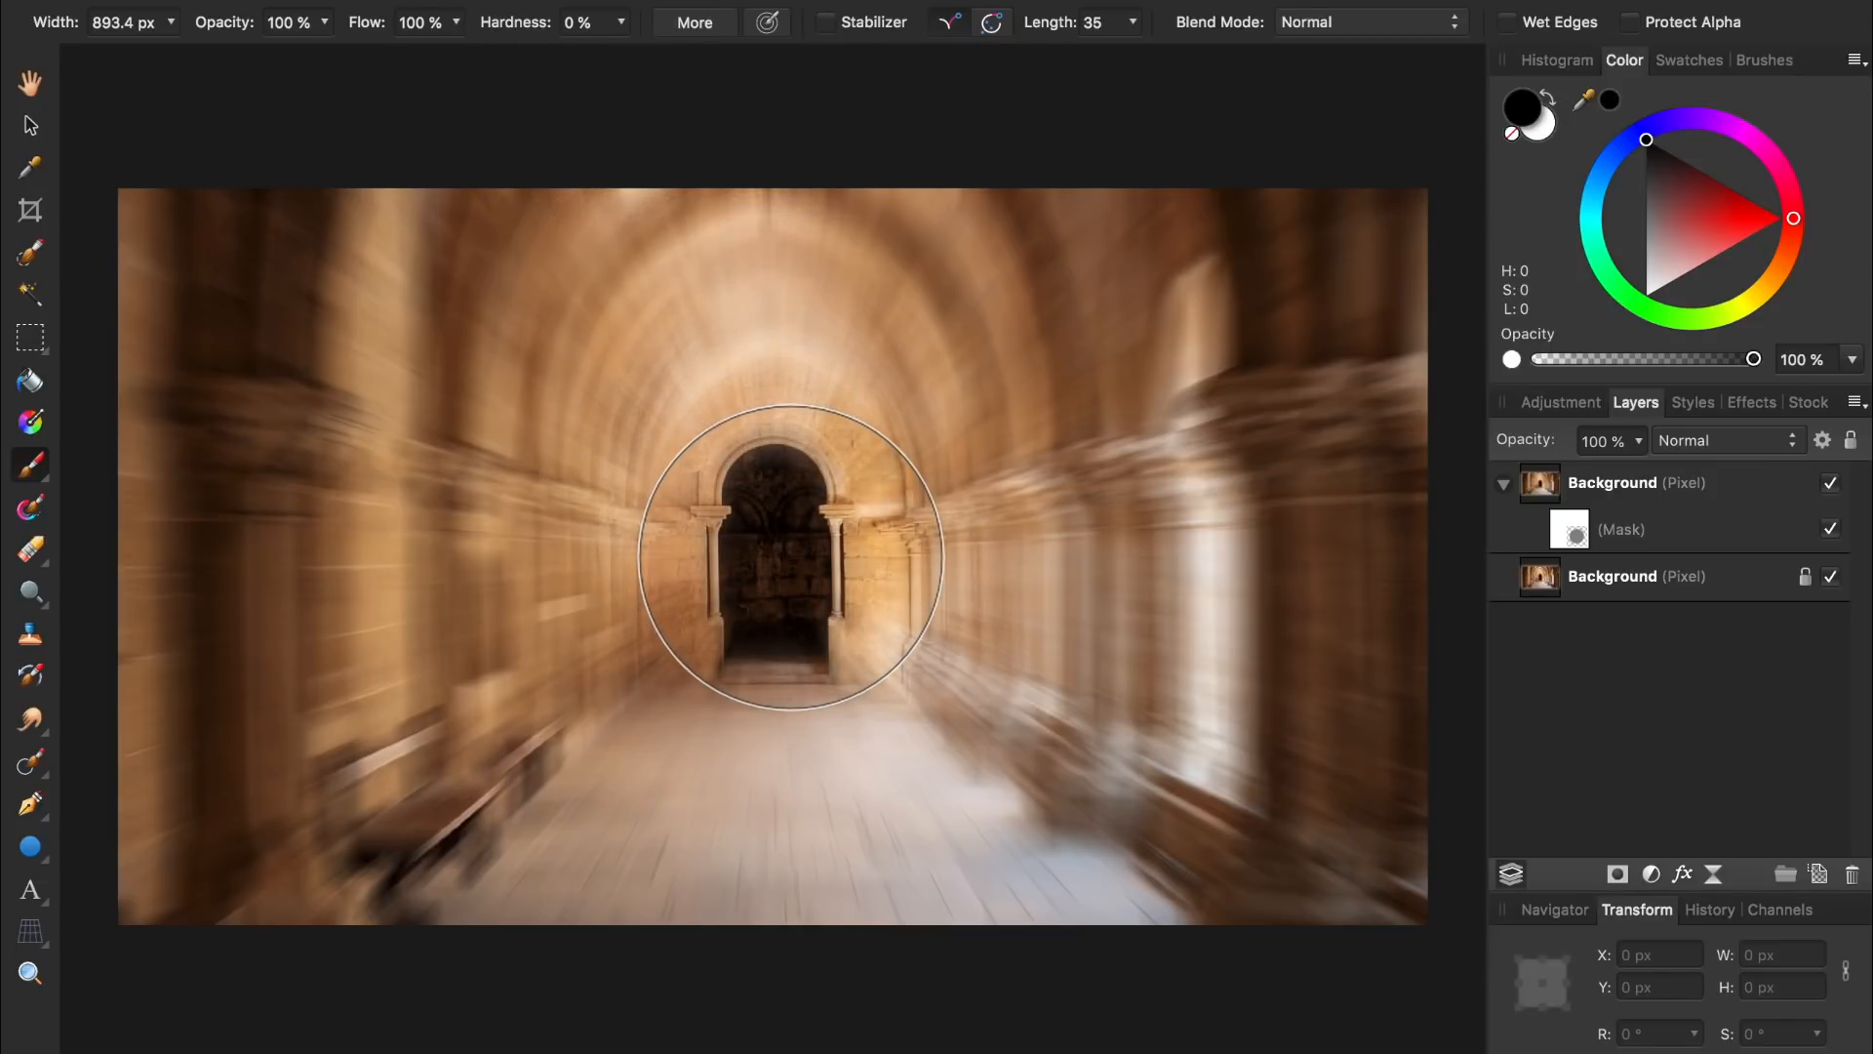
pyautogui.press('super+z')
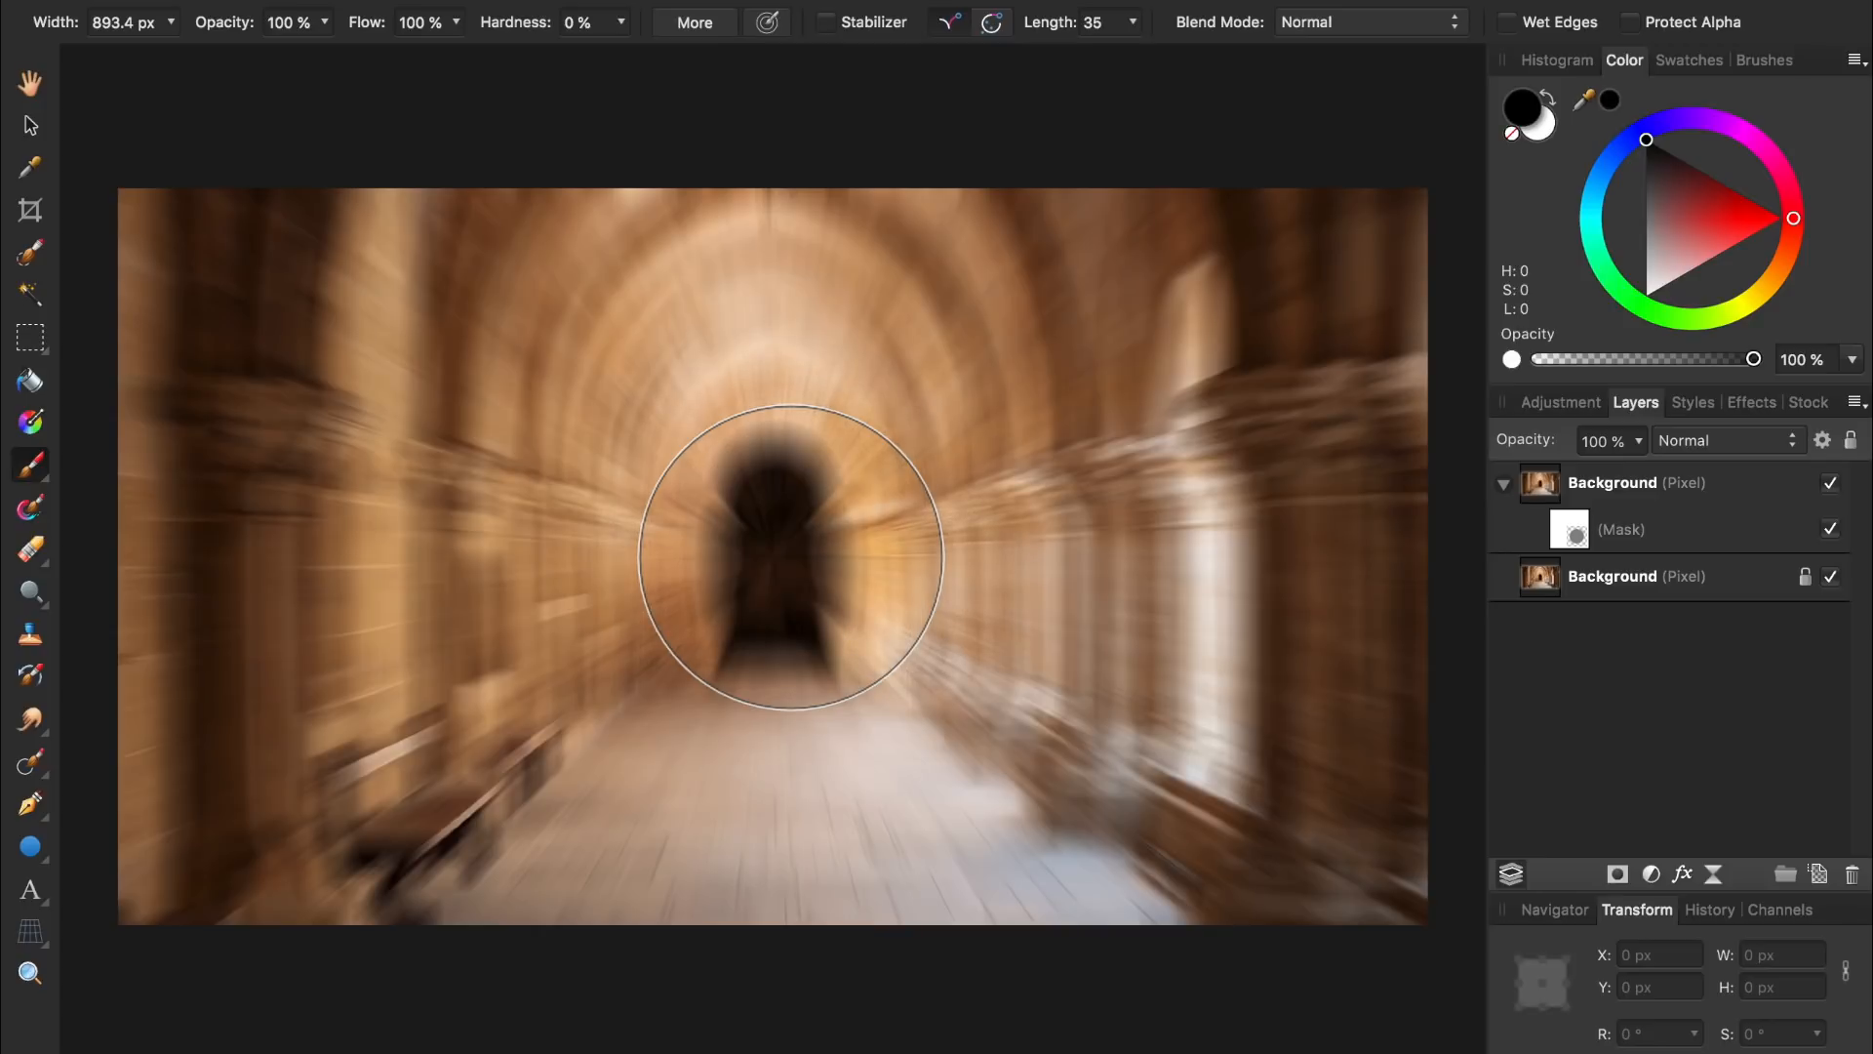
# Enlarge the brush to 1181.5 px, try painting black around the doorway on the mask, and undo the painting.
pyautogui.press(']')
pyautogui.press(']')
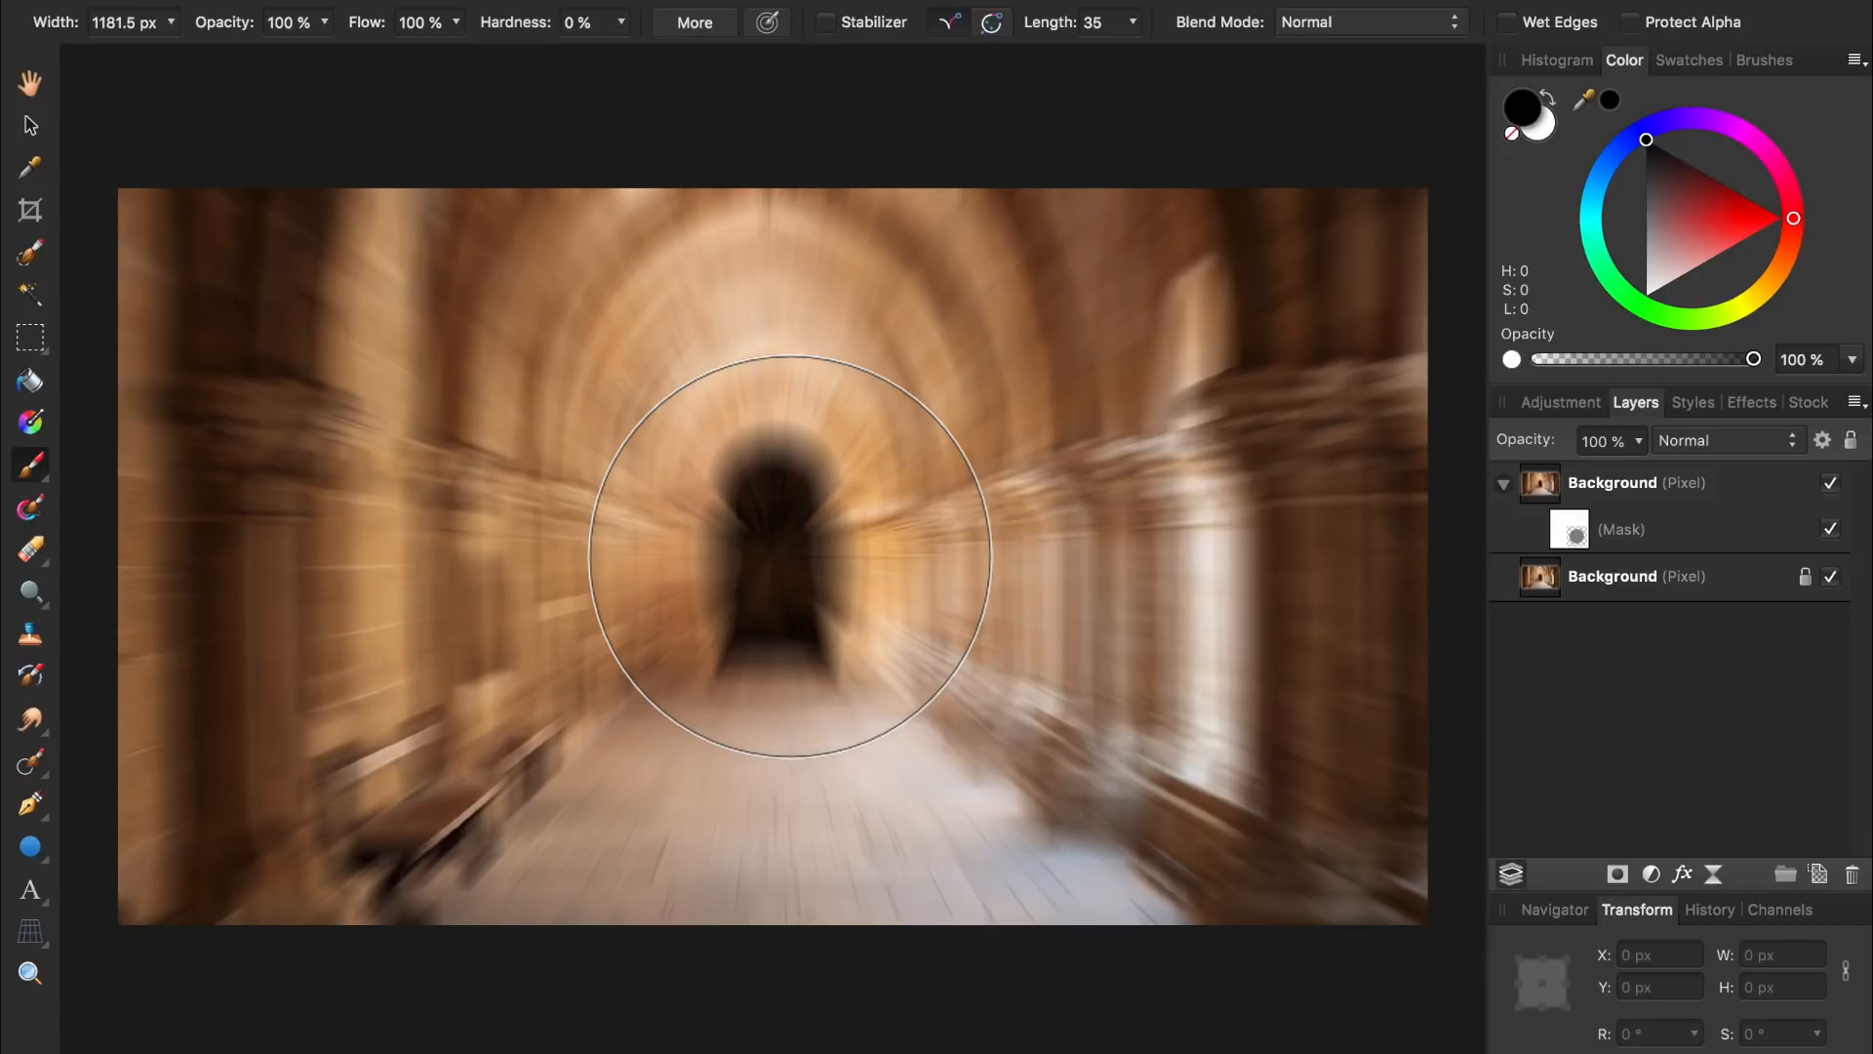
pyautogui.moveTo(790, 556)
pyautogui.mouseDown()
pyautogui.moveTo(795, 512)
pyautogui.moveTo(792, 538)
pyautogui.mouseUp()
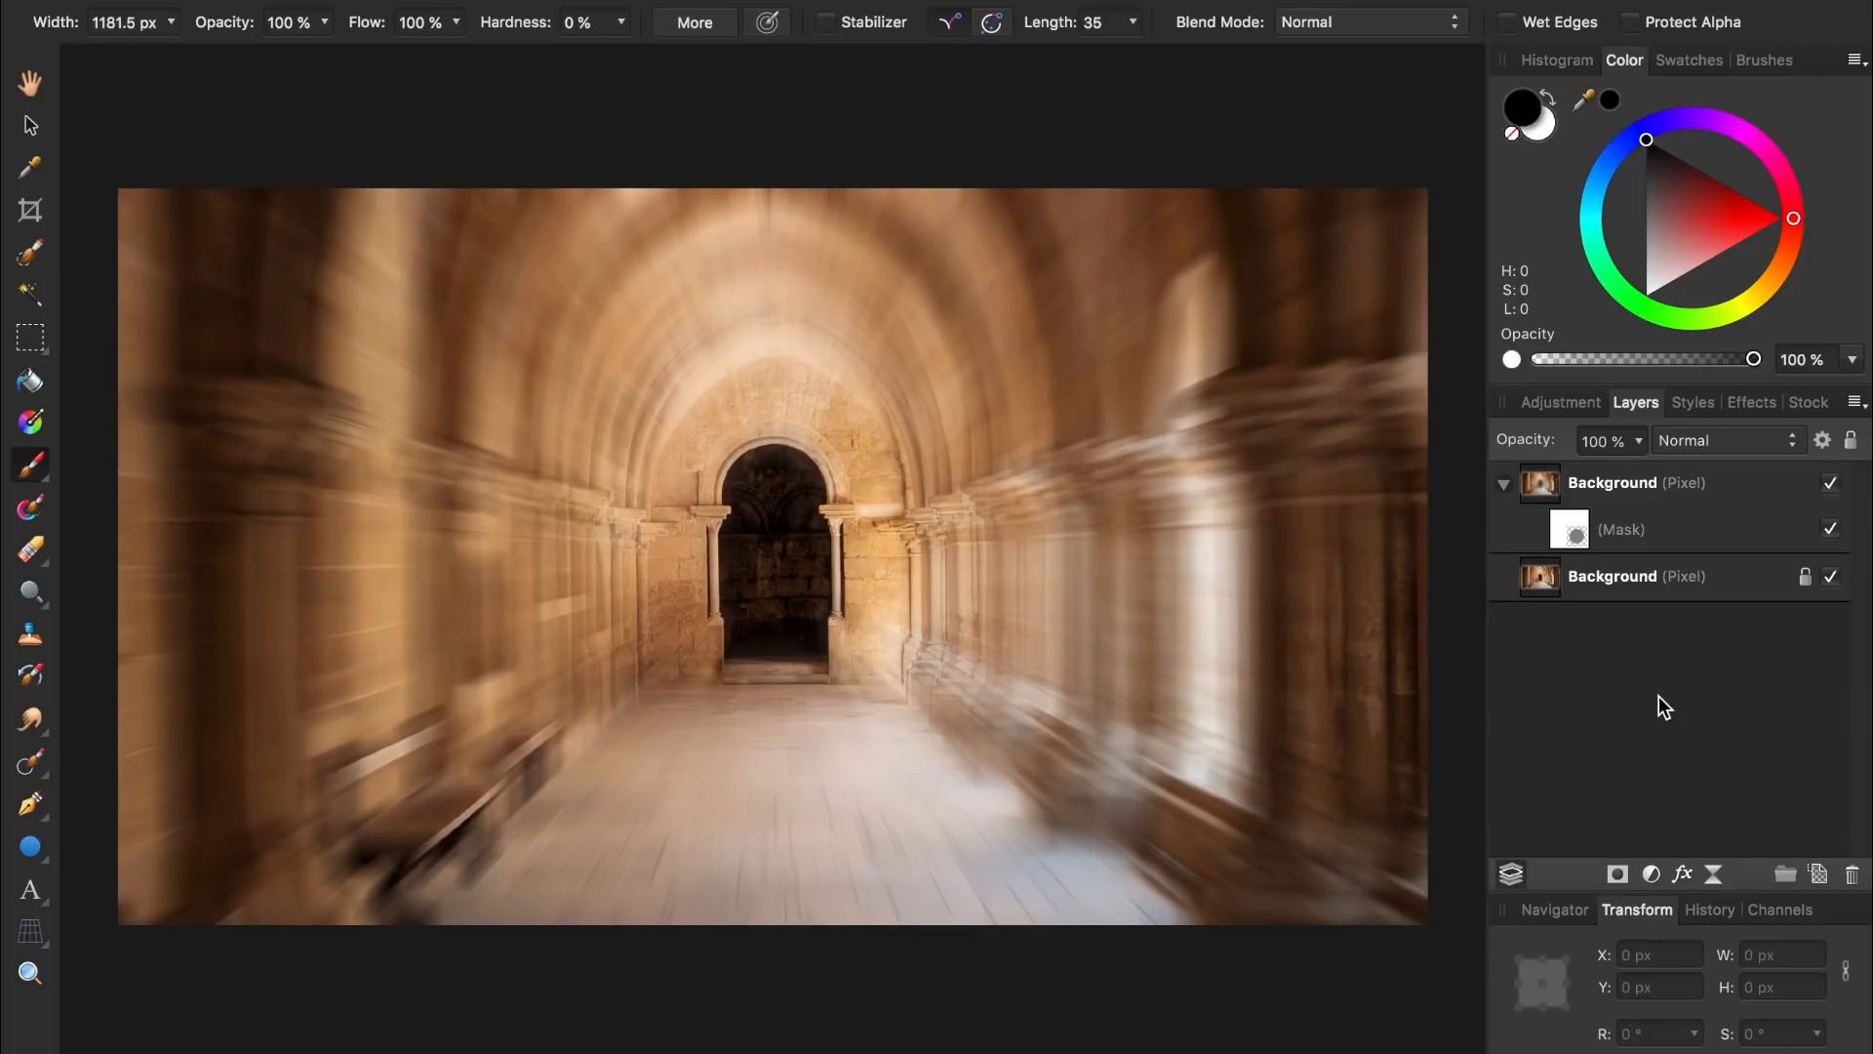
pyautogui.press('super+z')
pyautogui.press('super+z')
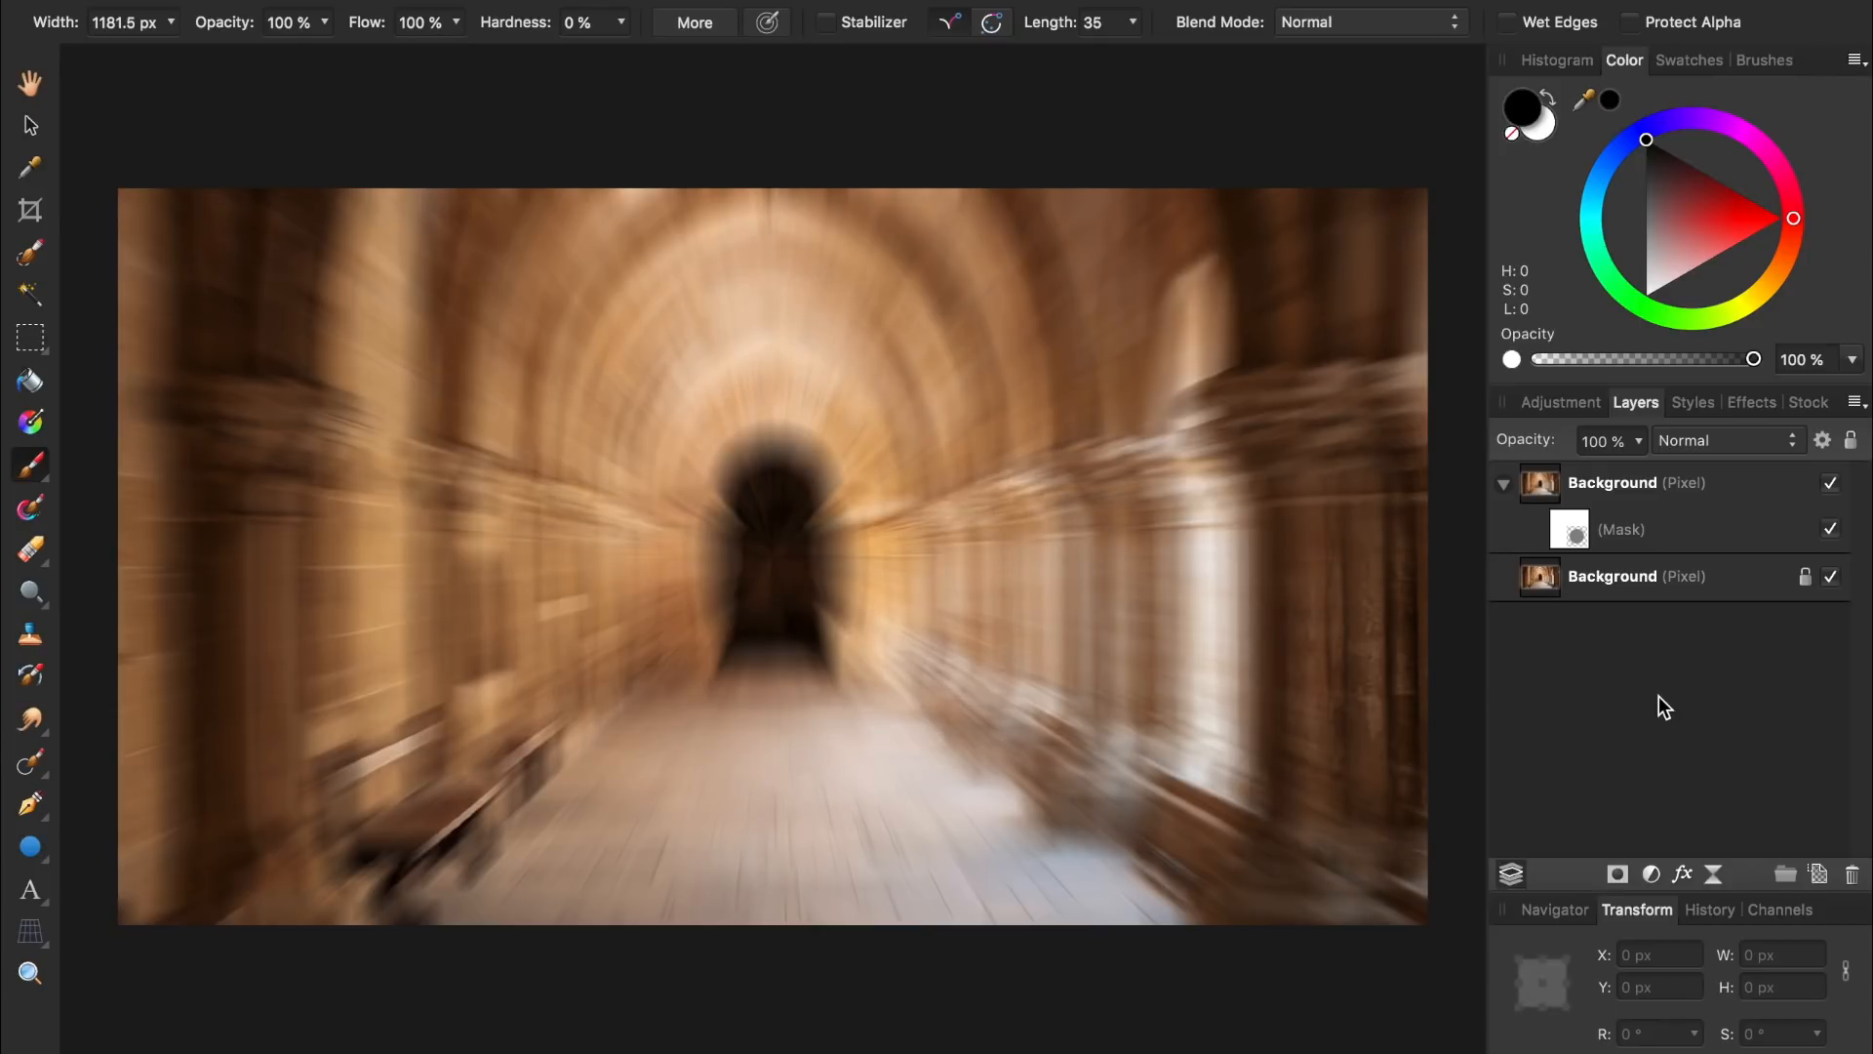
# Draw a linear gradient on the mask from the doorway's centre outward, with a black start stop and a white end stop.
pyautogui.click(1577, 535)
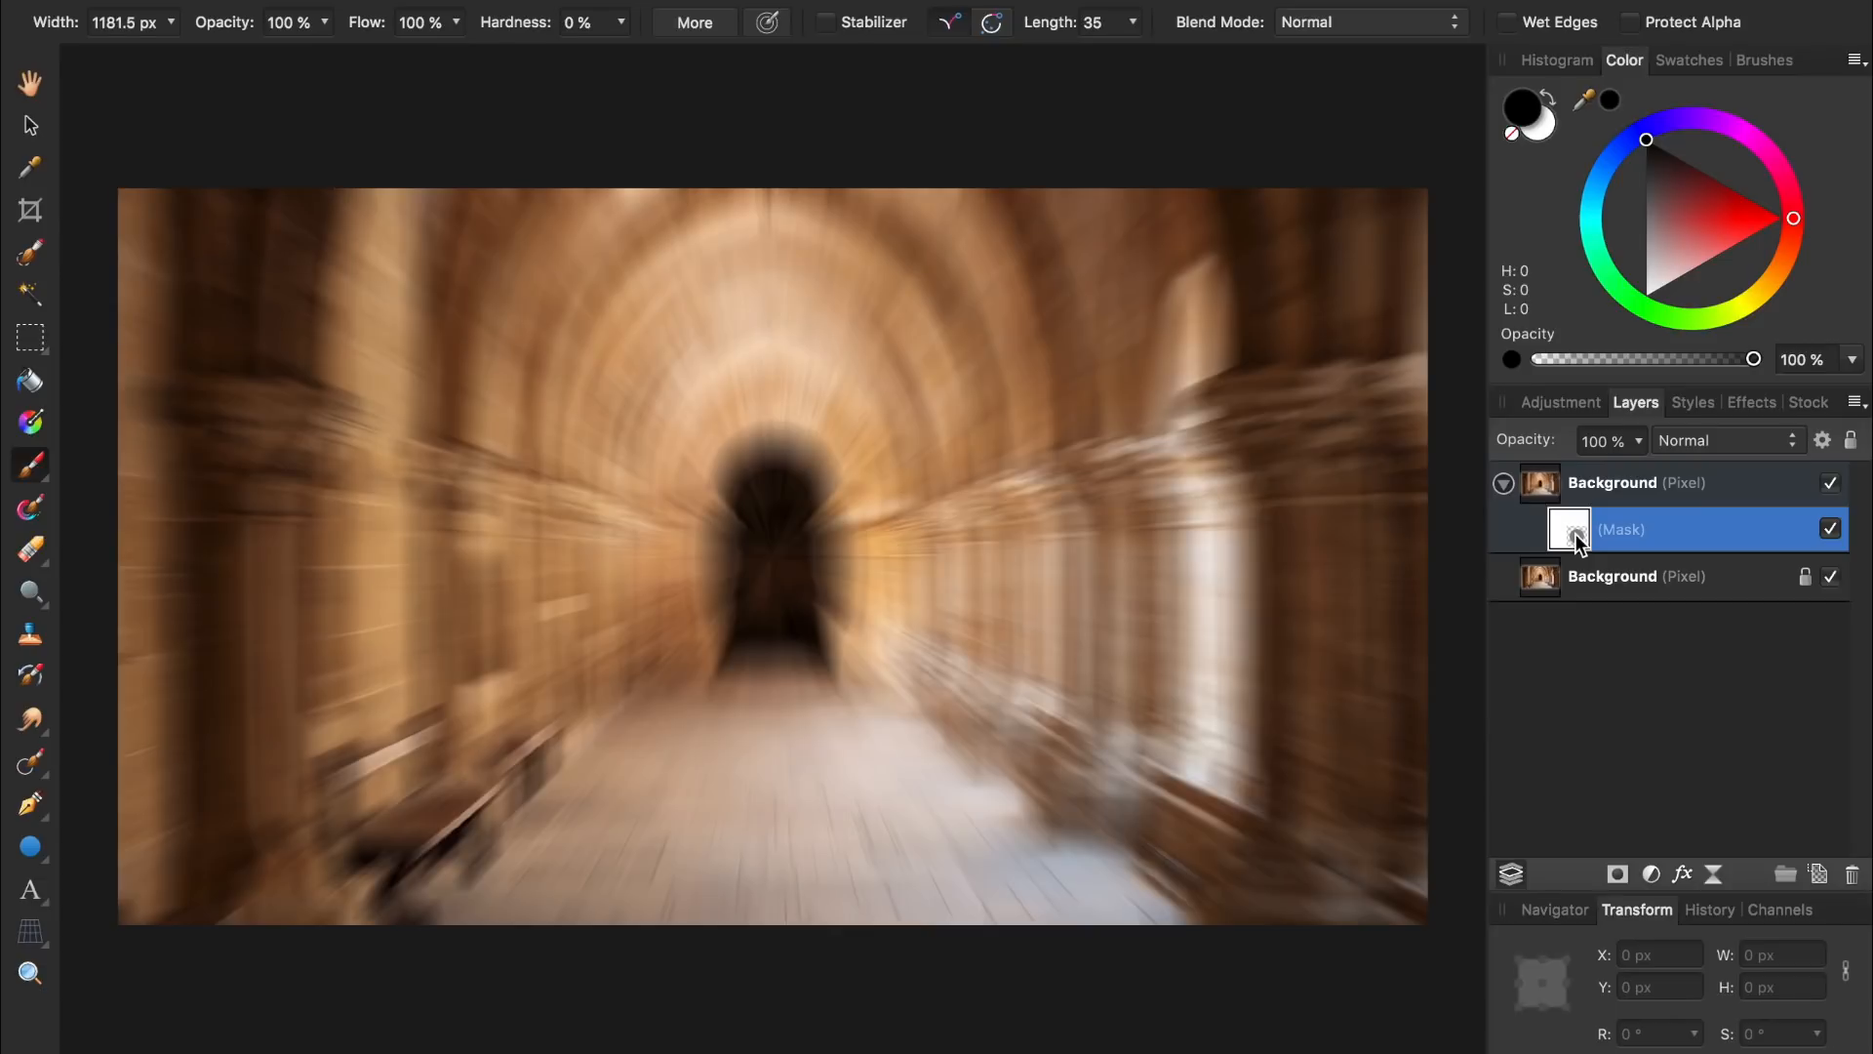
pyautogui.press('g')
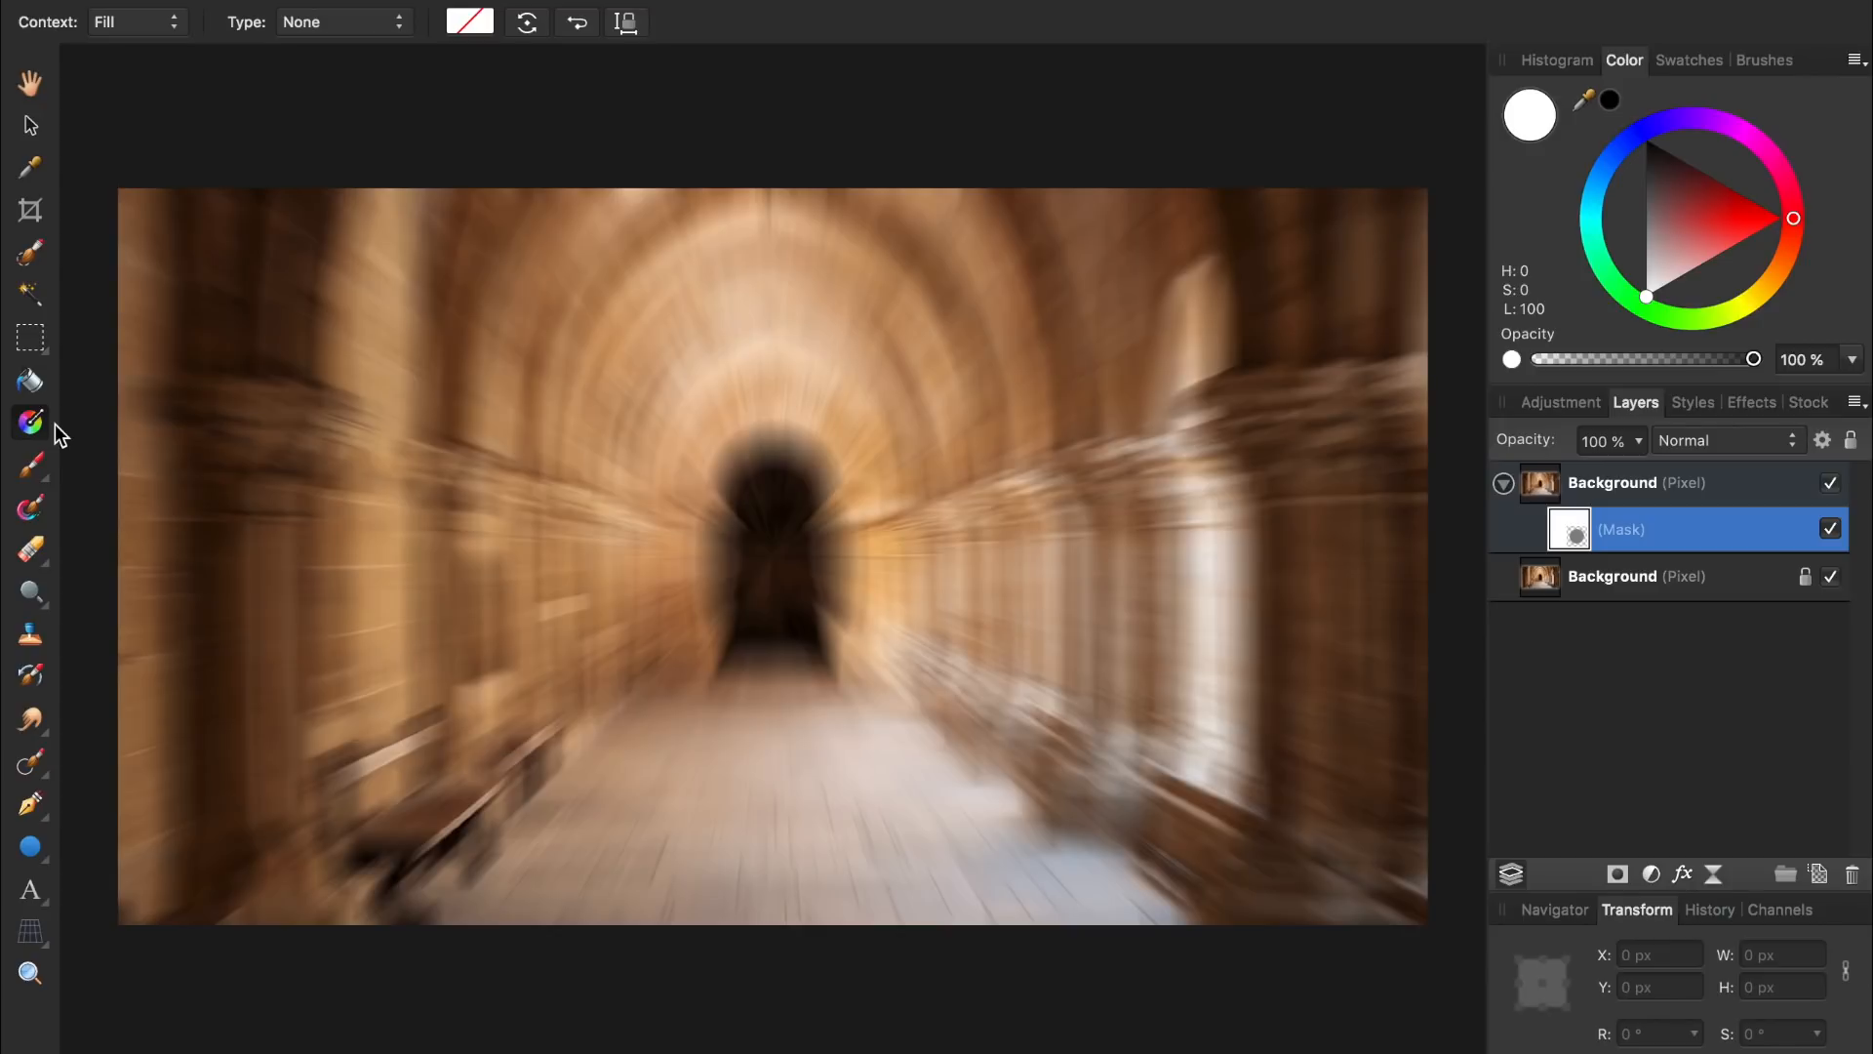
pyautogui.moveTo(773, 556); pyautogui.dragTo(867, 435)
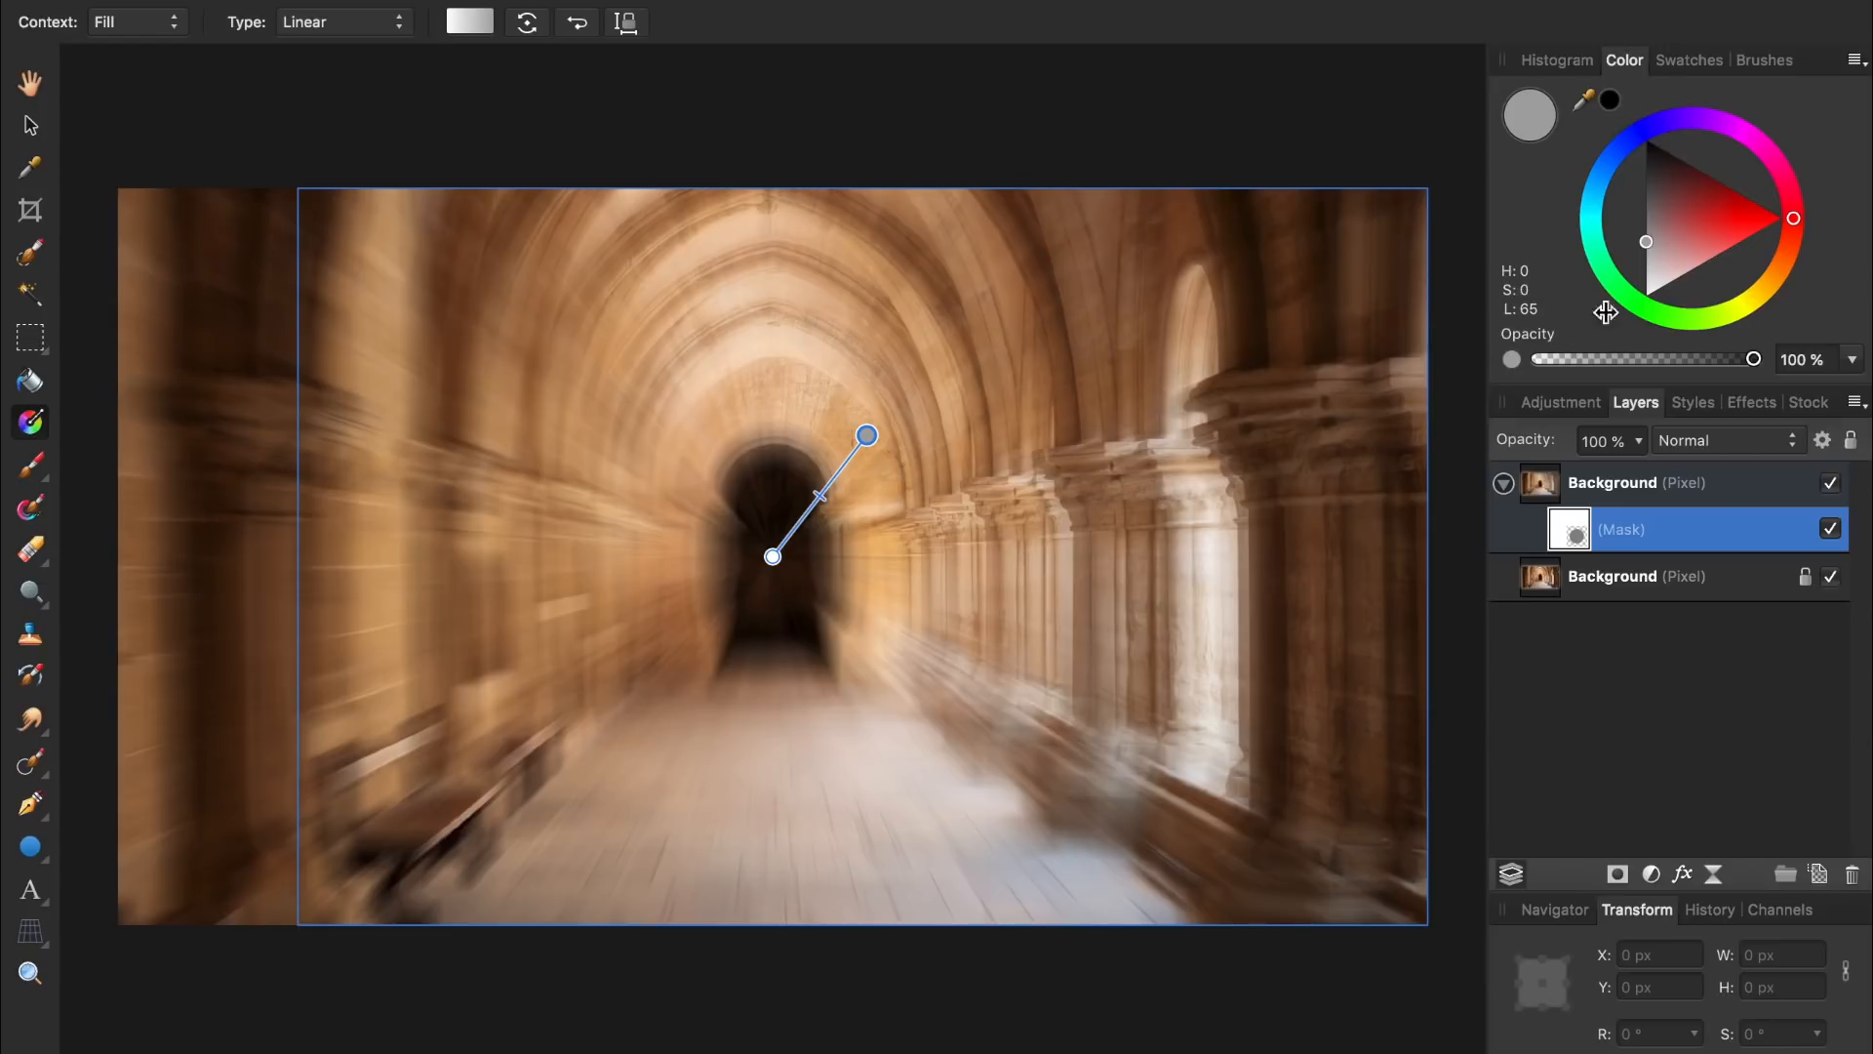
pyautogui.moveTo(1643, 251); pyautogui.dragTo(1646, 296)
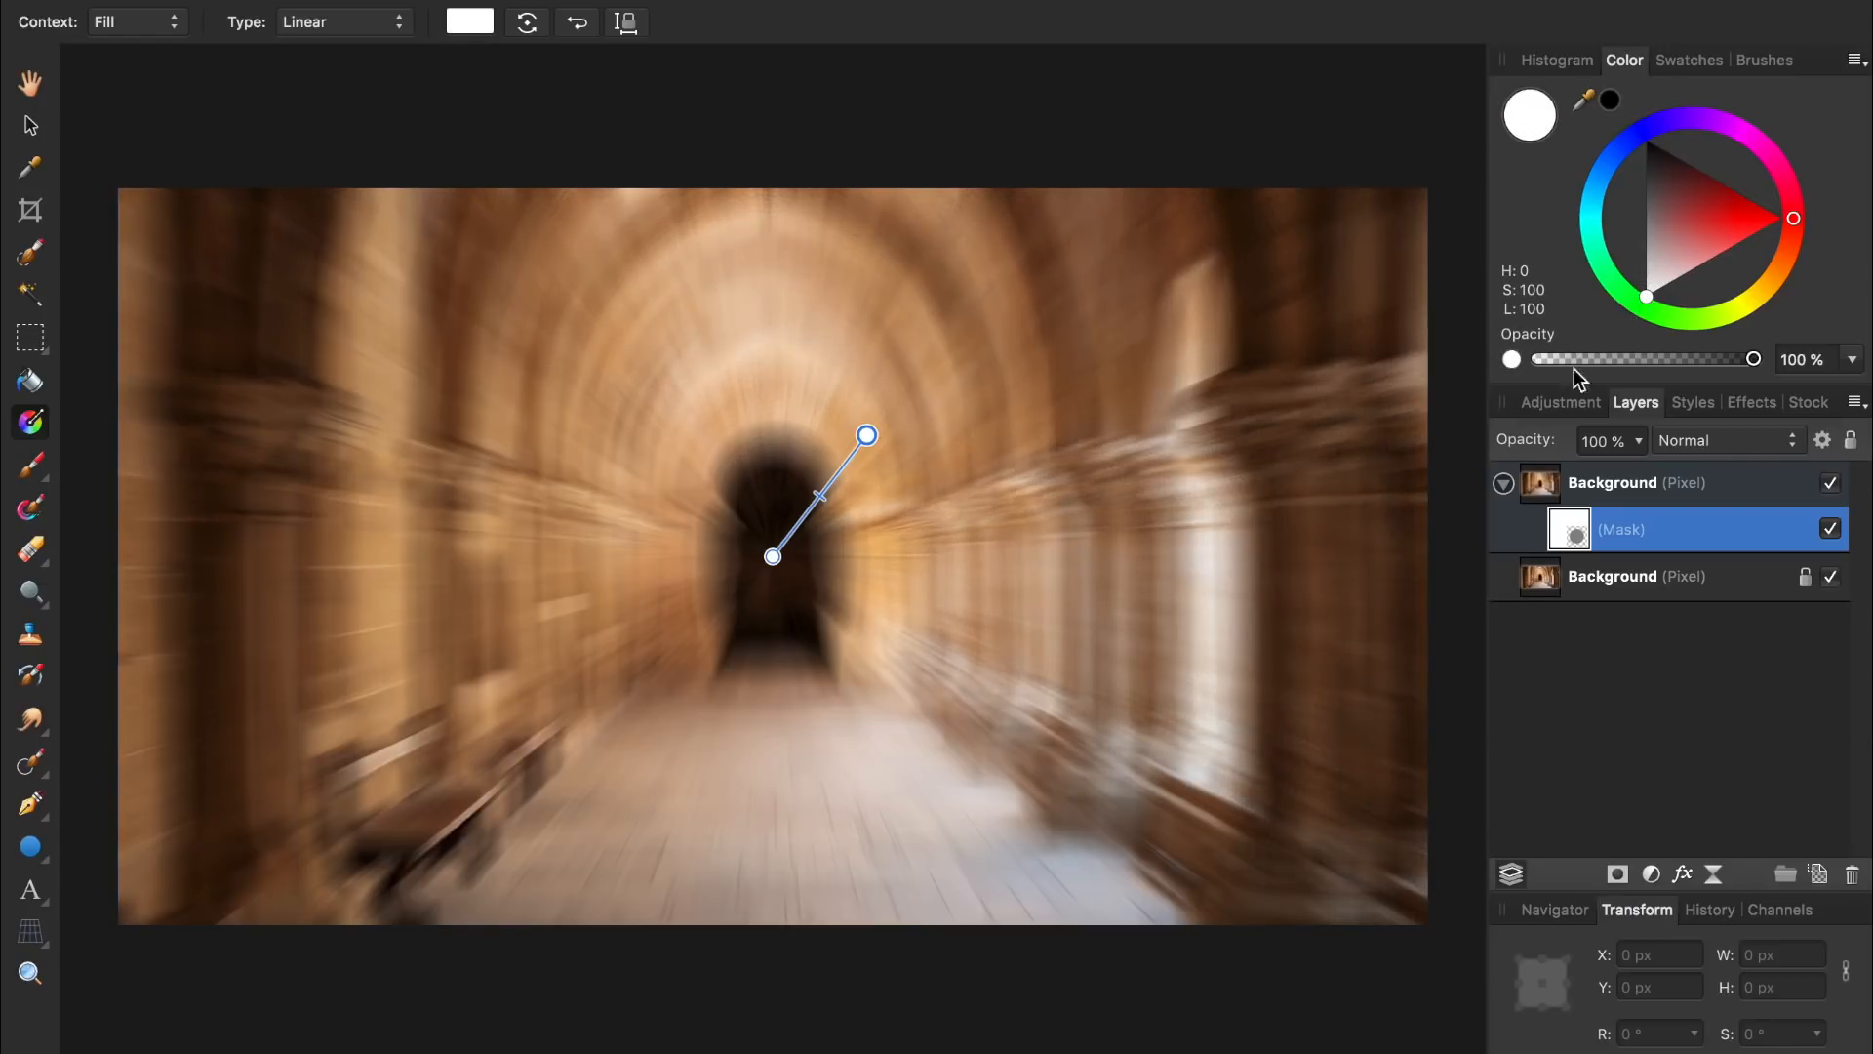
pyautogui.click(772, 558)
pyautogui.moveTo(1659, 243); pyautogui.dragTo(1619, 144)
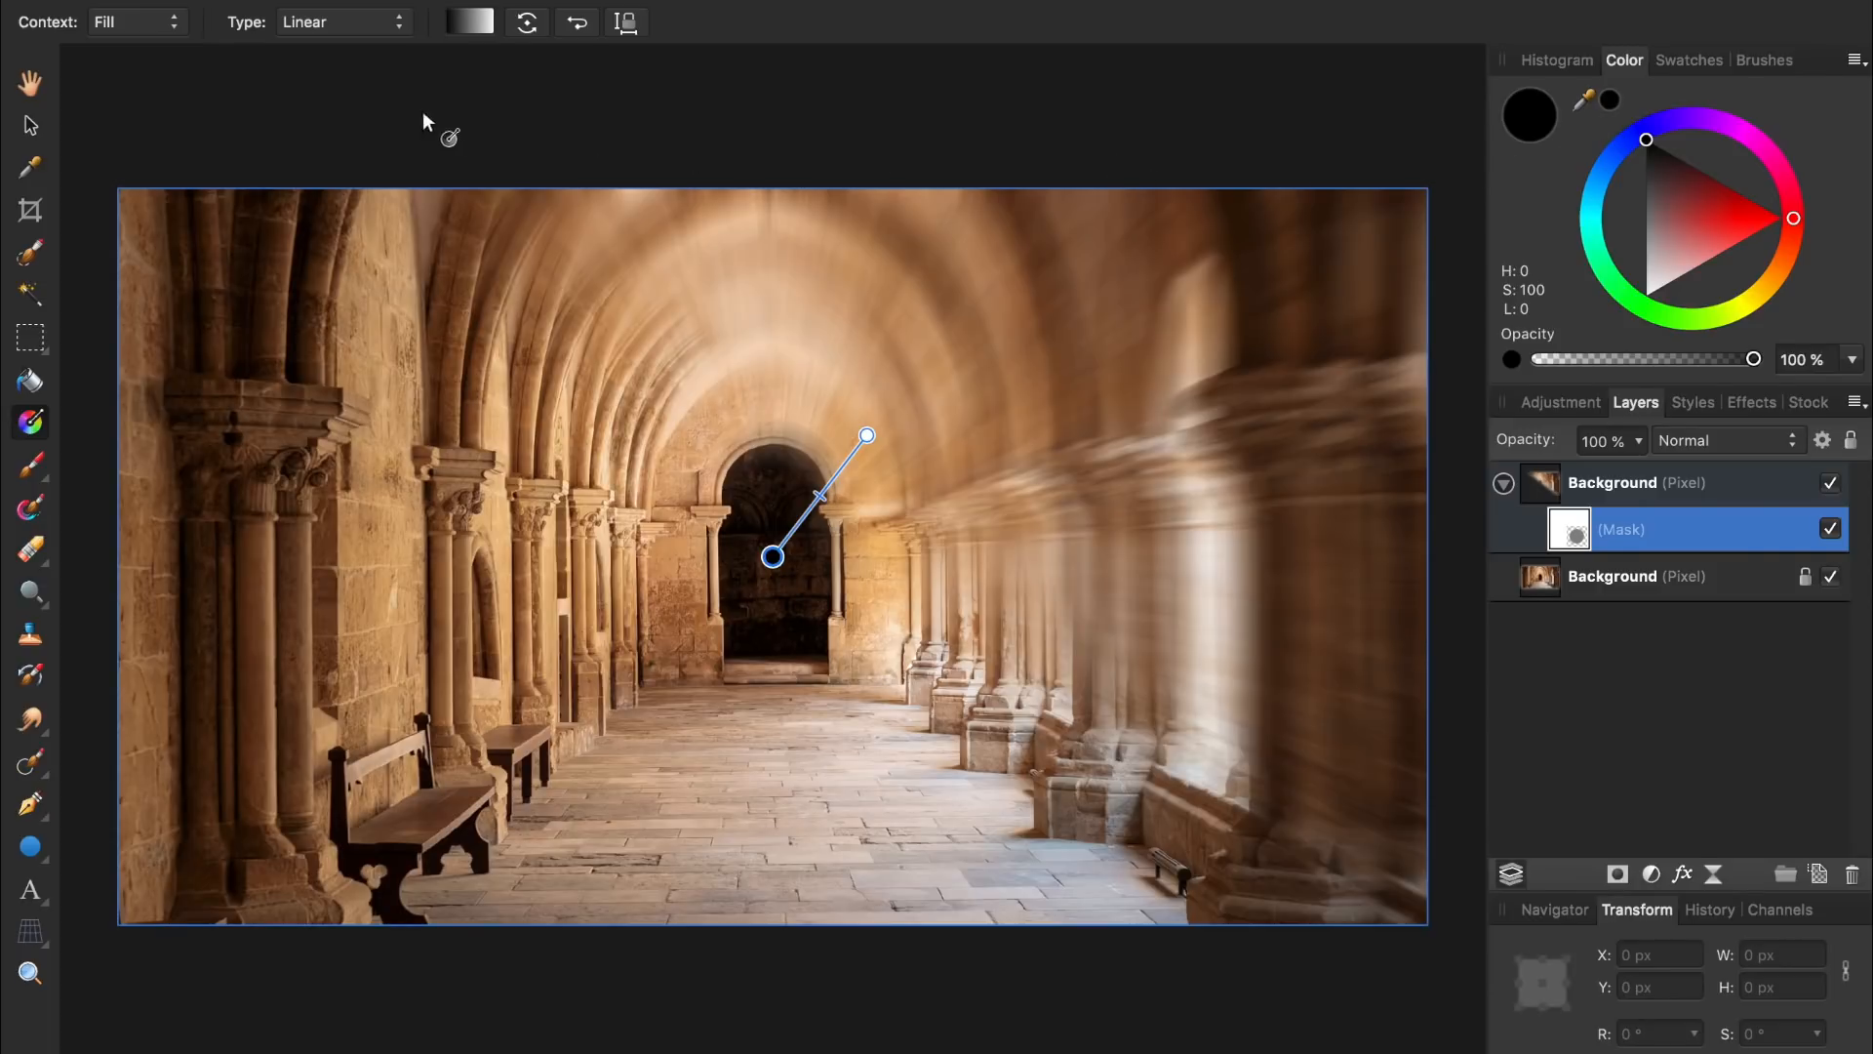
# Change the mask gradient's type to Radial and extend its white end up to the upper arches of the vault.
pyautogui.click(340, 28)
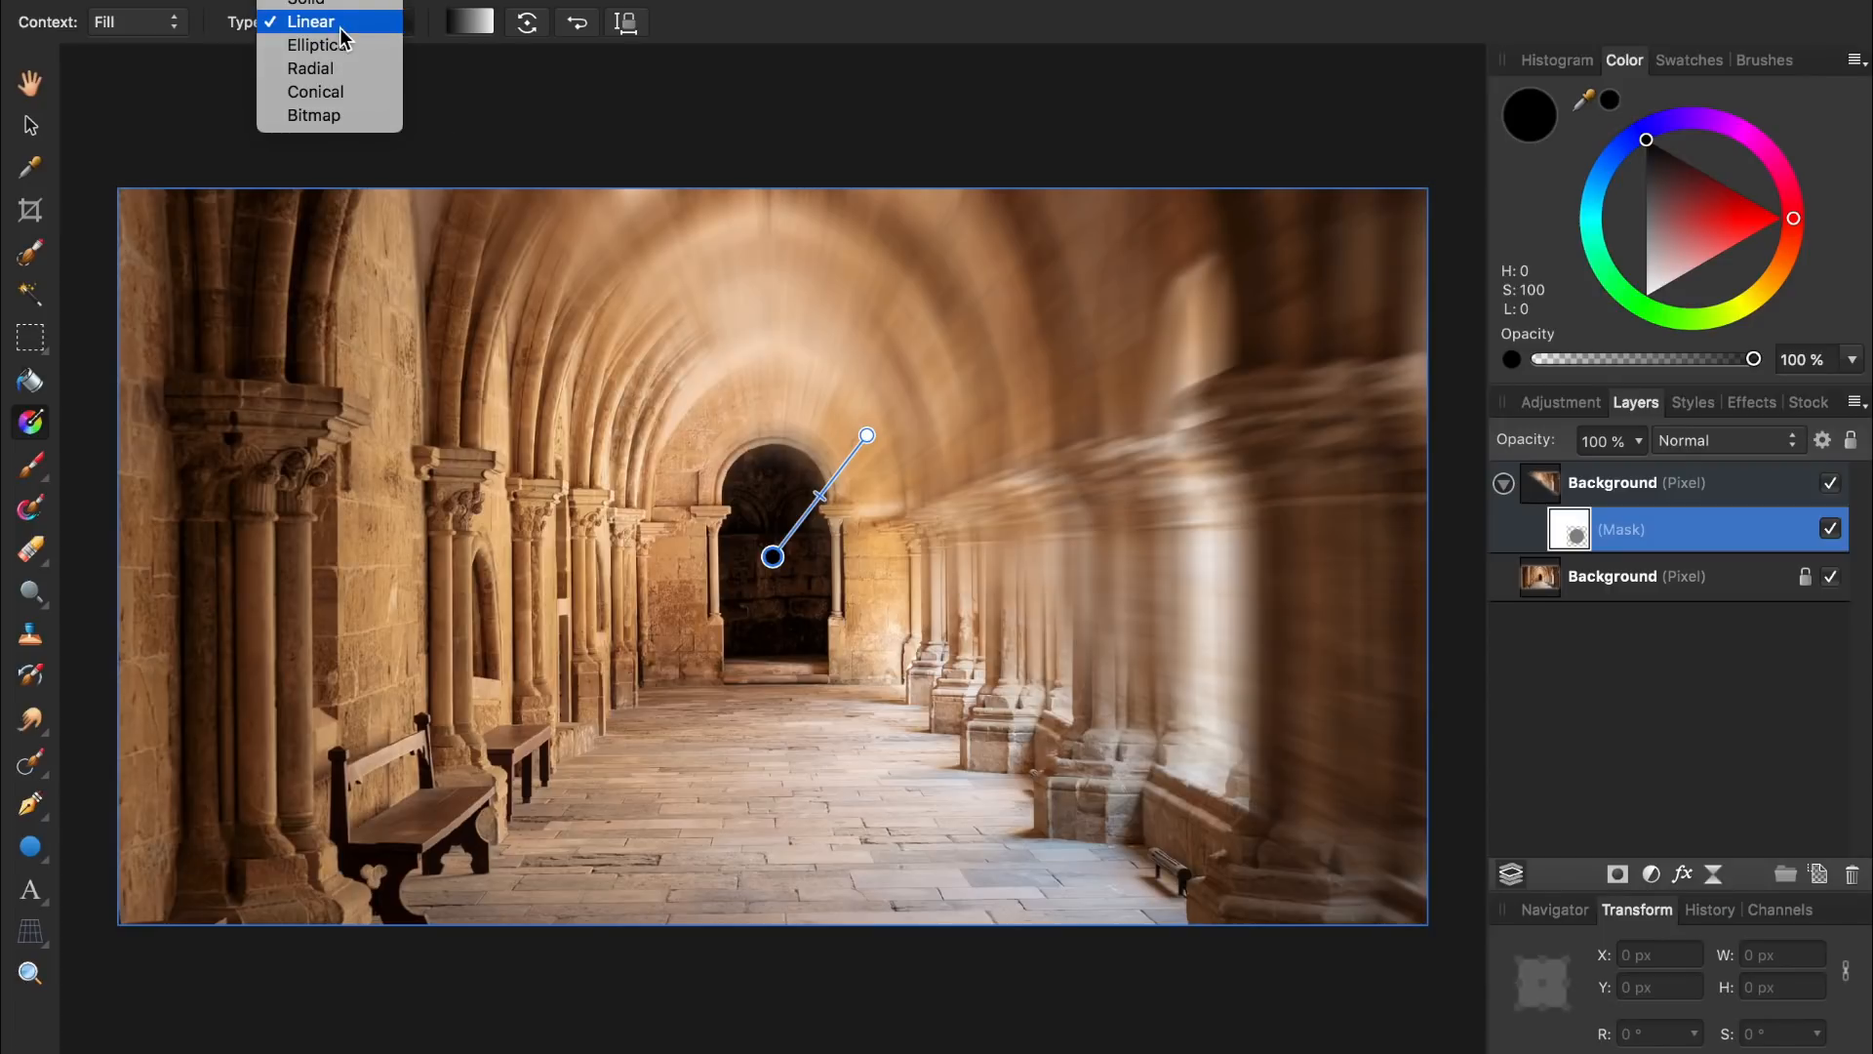
pyautogui.click(340, 65)
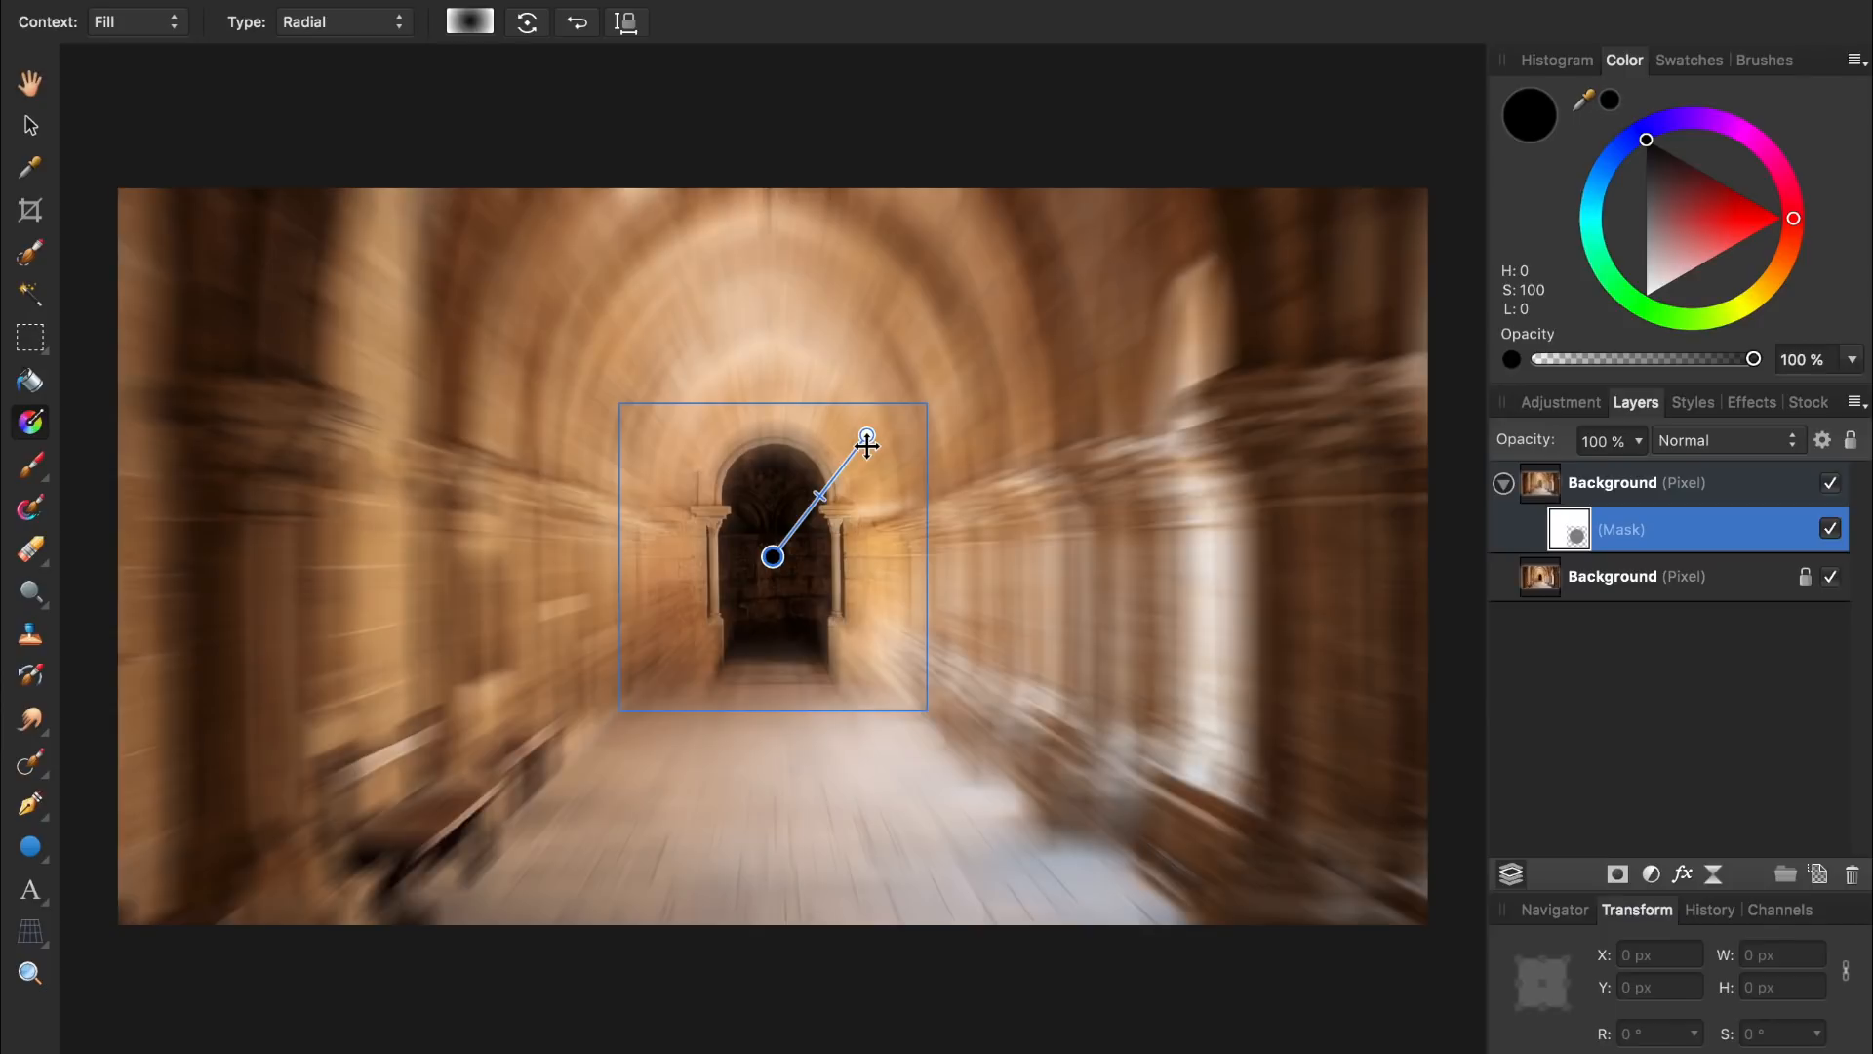
pyautogui.moveTo(865, 437); pyautogui.dragTo(842, 326)
pyautogui.moveTo(860, 223); pyautogui.dragTo(862, 227)
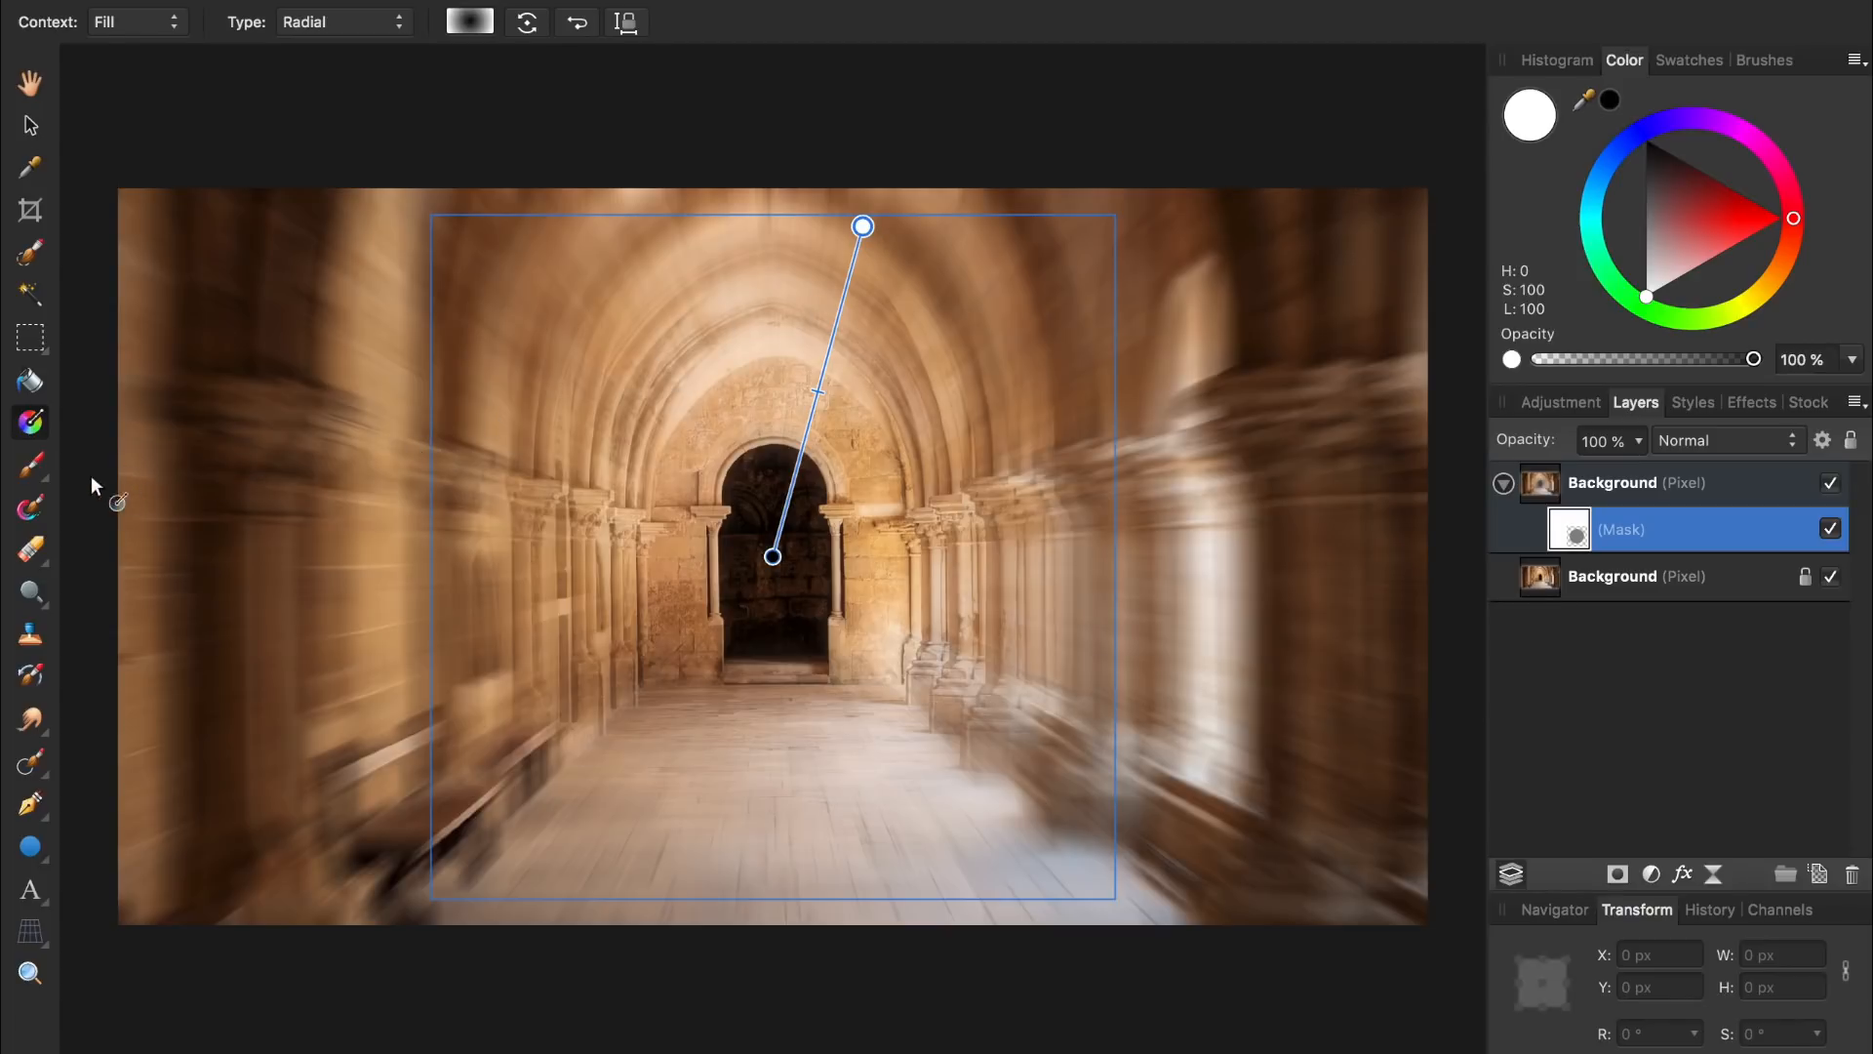
# Set up the Paint Brush for refining the mask with a 168.1 px width and 15% opacity.
pyautogui.click(37, 469)
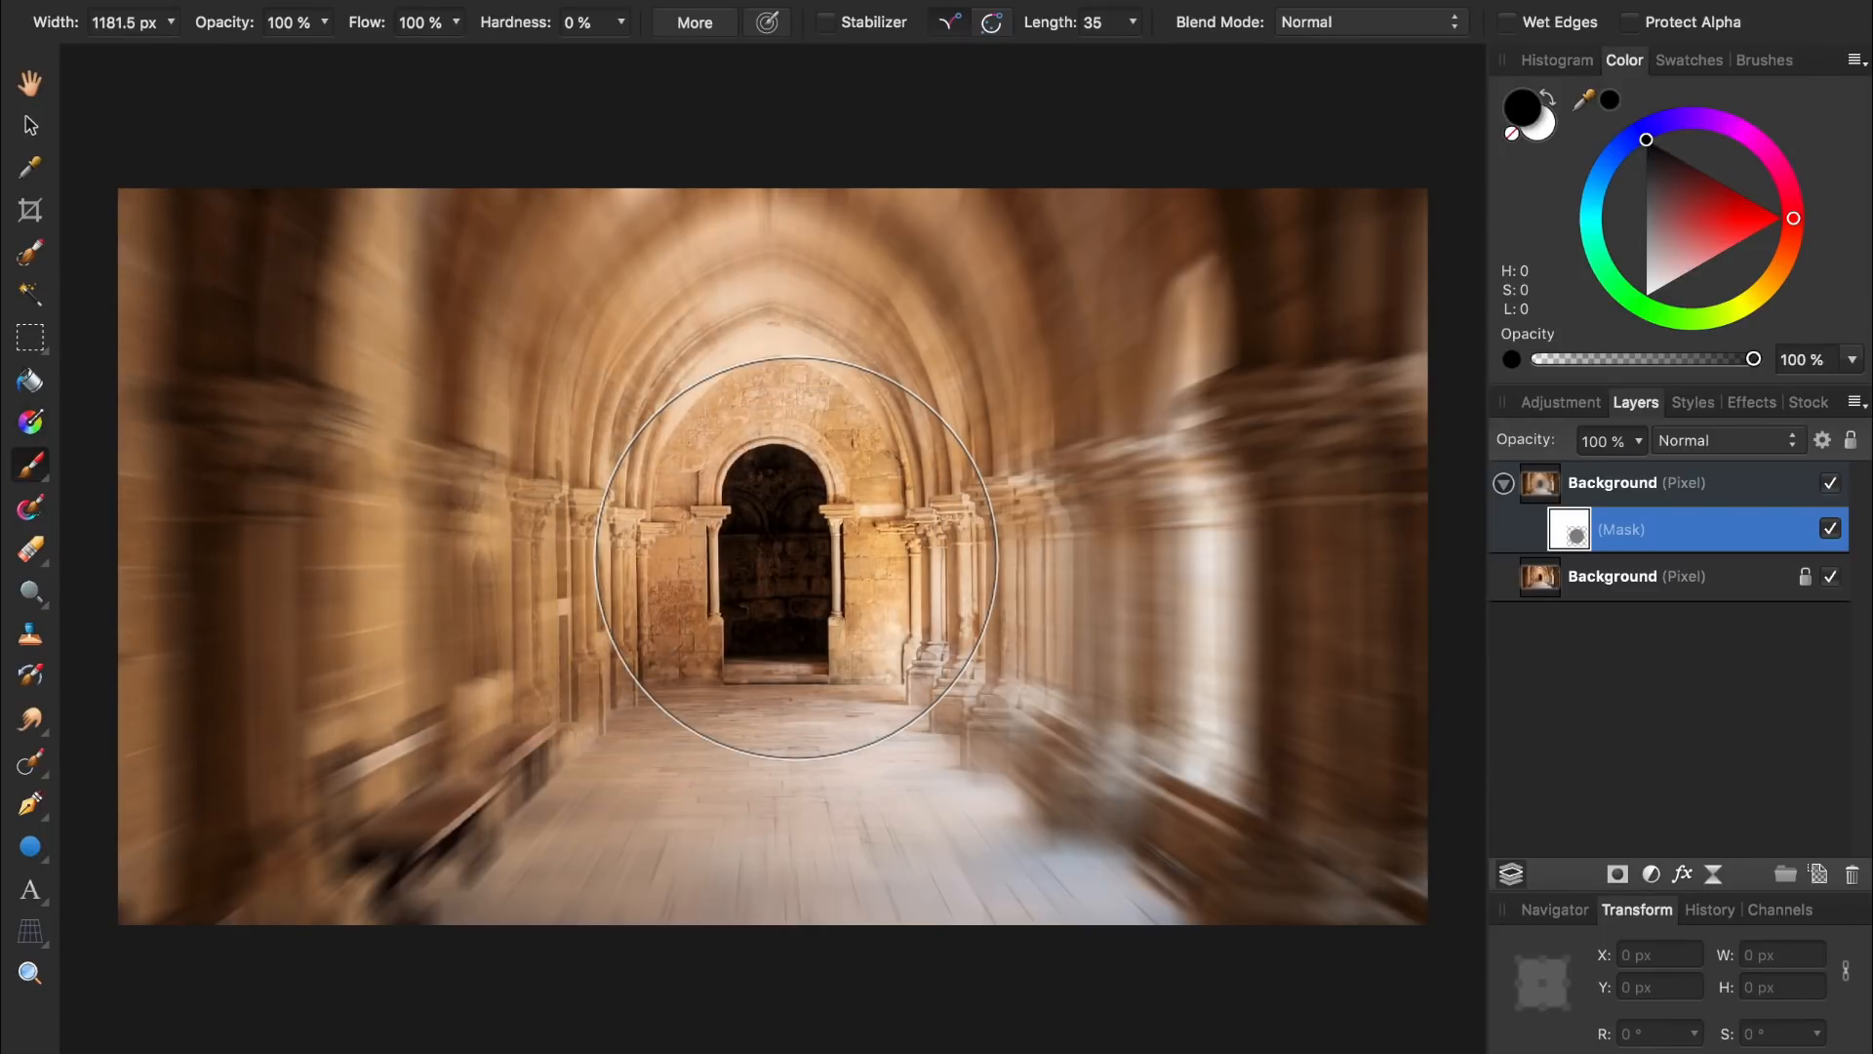
pyautogui.press('[')
pyautogui.press('[')
pyautogui.press('[')
pyautogui.press('[')
pyautogui.press('[')
pyautogui.press('[')
pyautogui.press('[')
pyautogui.press('[')
pyautogui.press('[')
pyautogui.press('[')
pyautogui.press('[')
pyautogui.press('[')
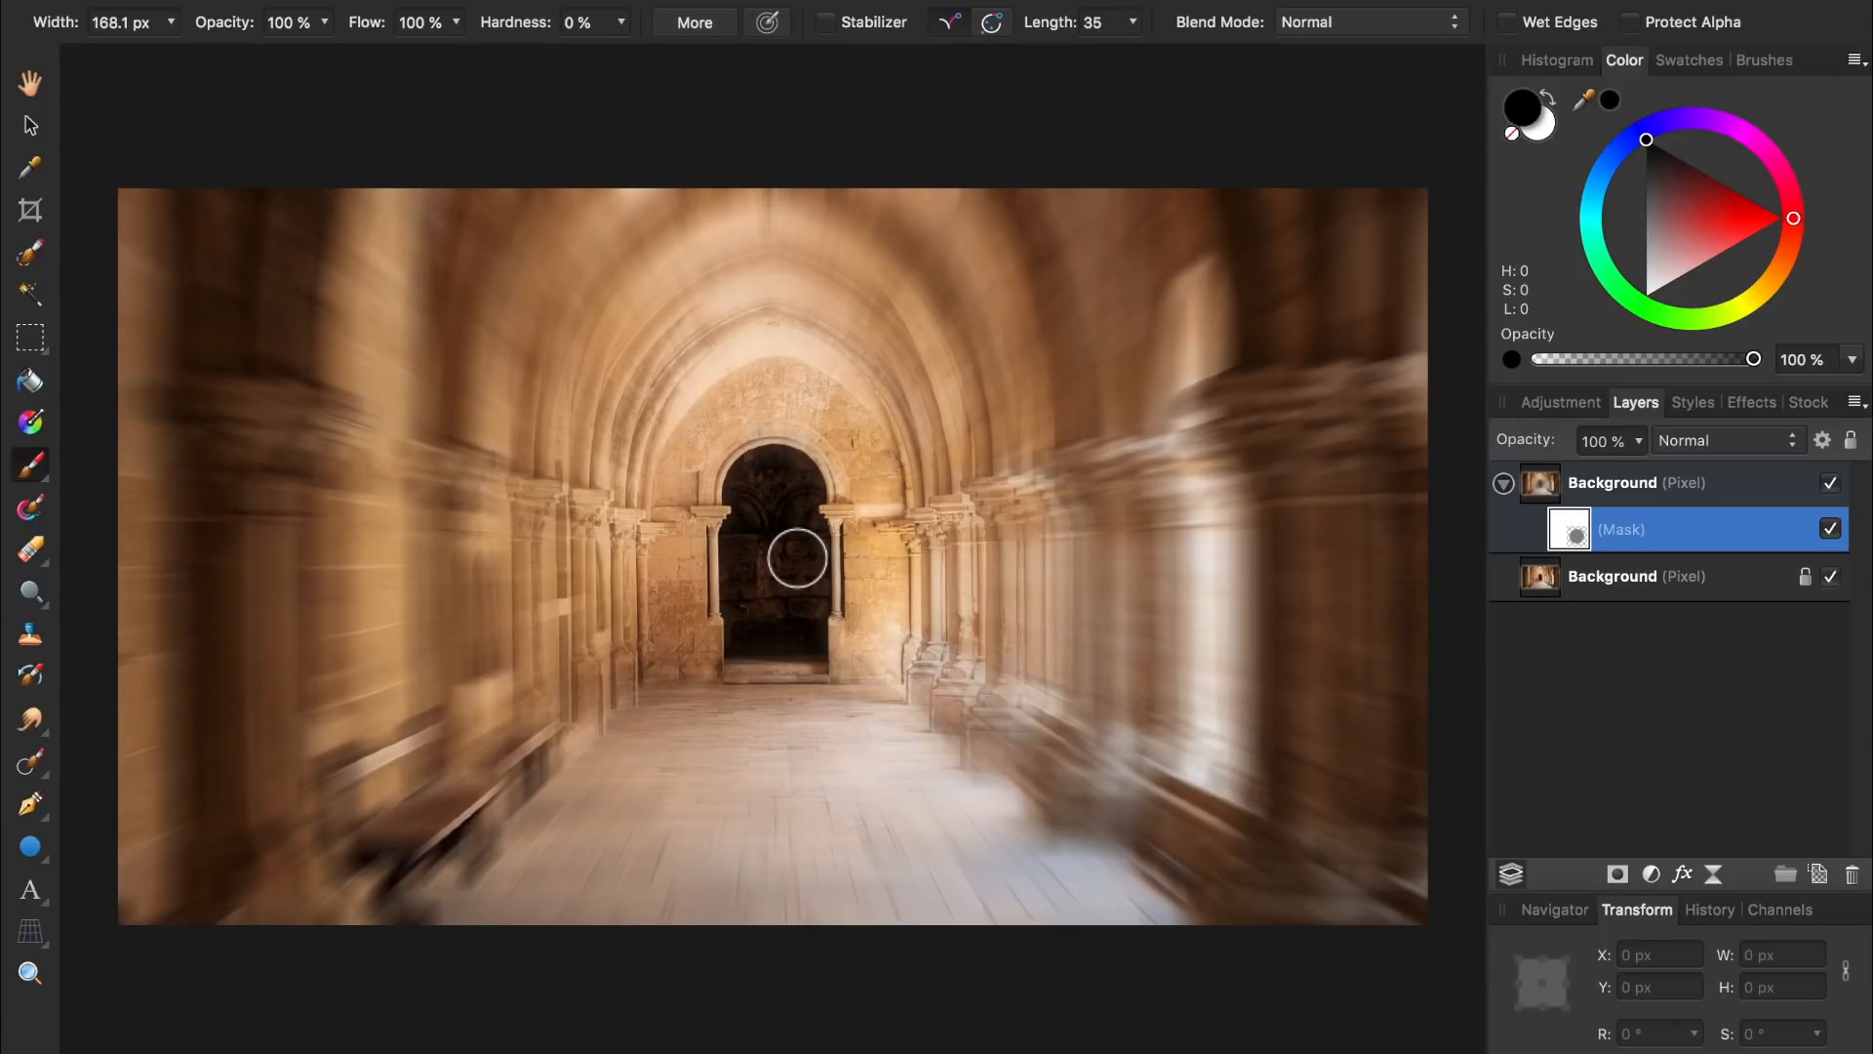
pyautogui.click(288, 21)
pyautogui.write('15')
pyautogui.press('Return')
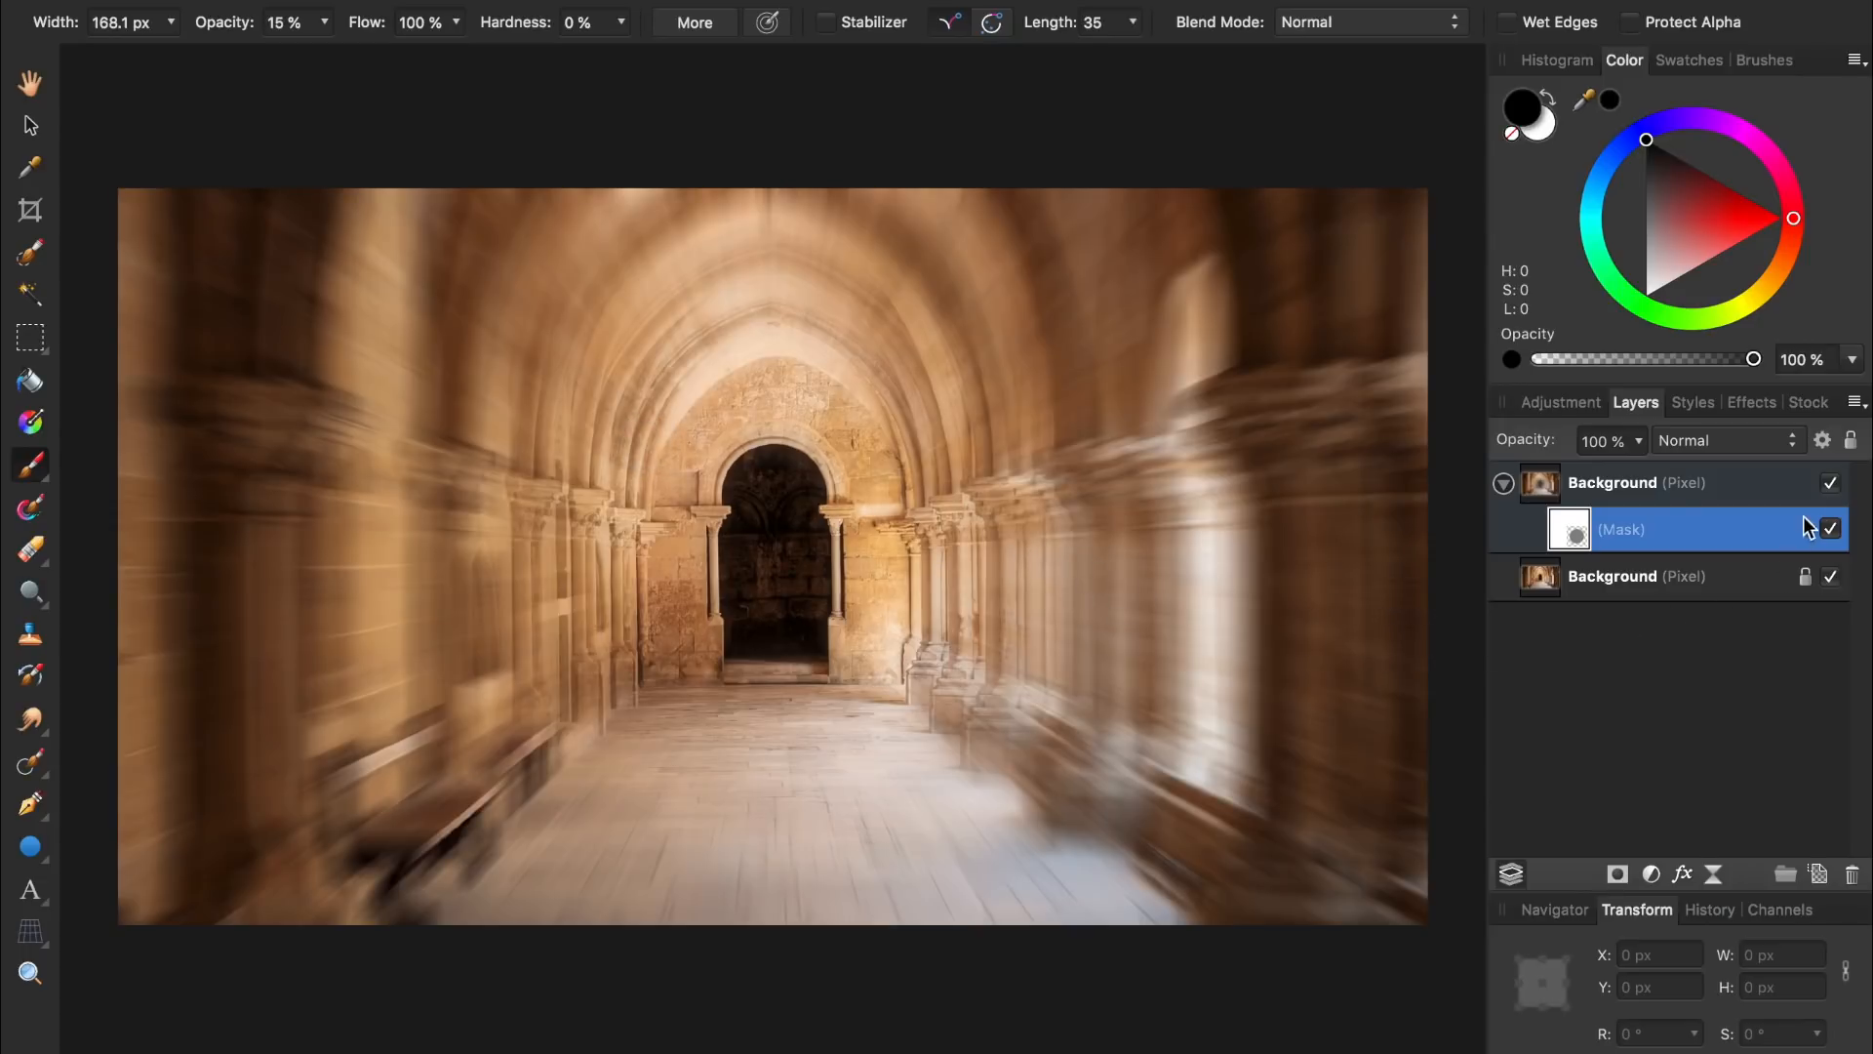
# Hide and show the blurred Background layer to compare the effect with the original photo.
pyautogui.click(1830, 485)
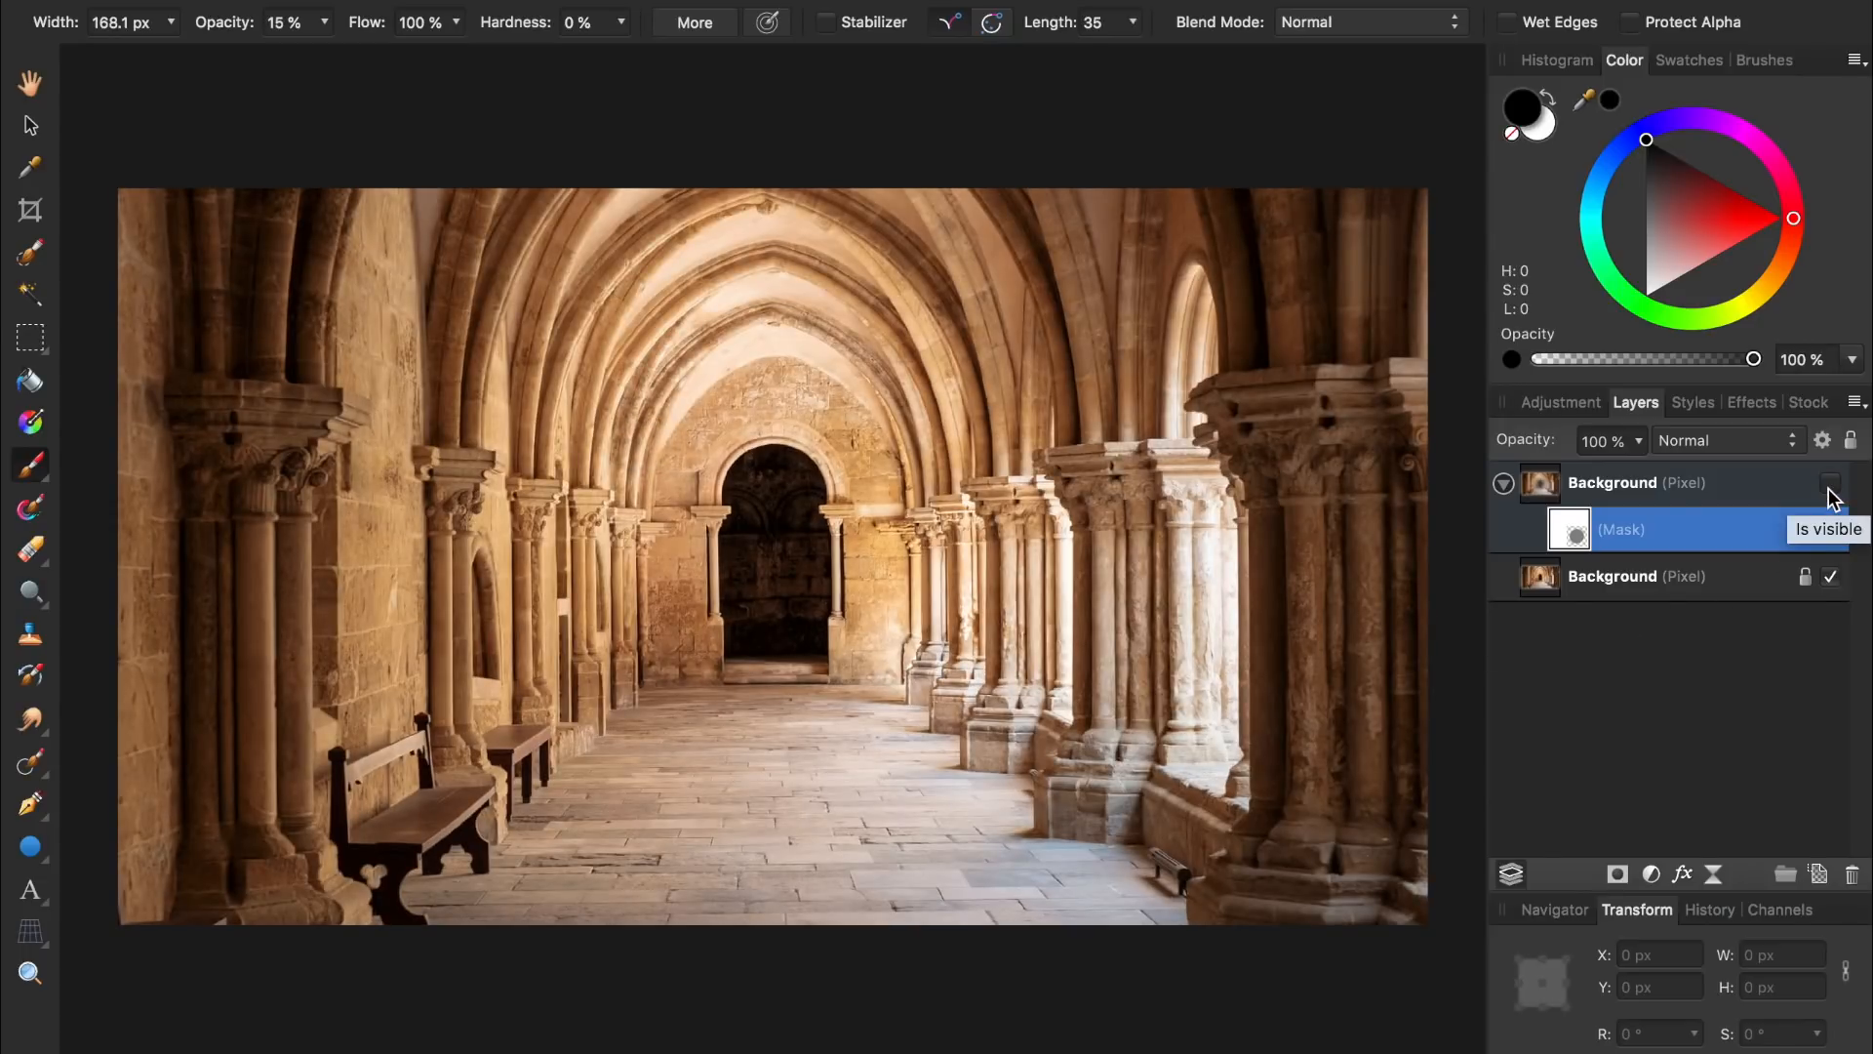
pyautogui.click(1830, 485)
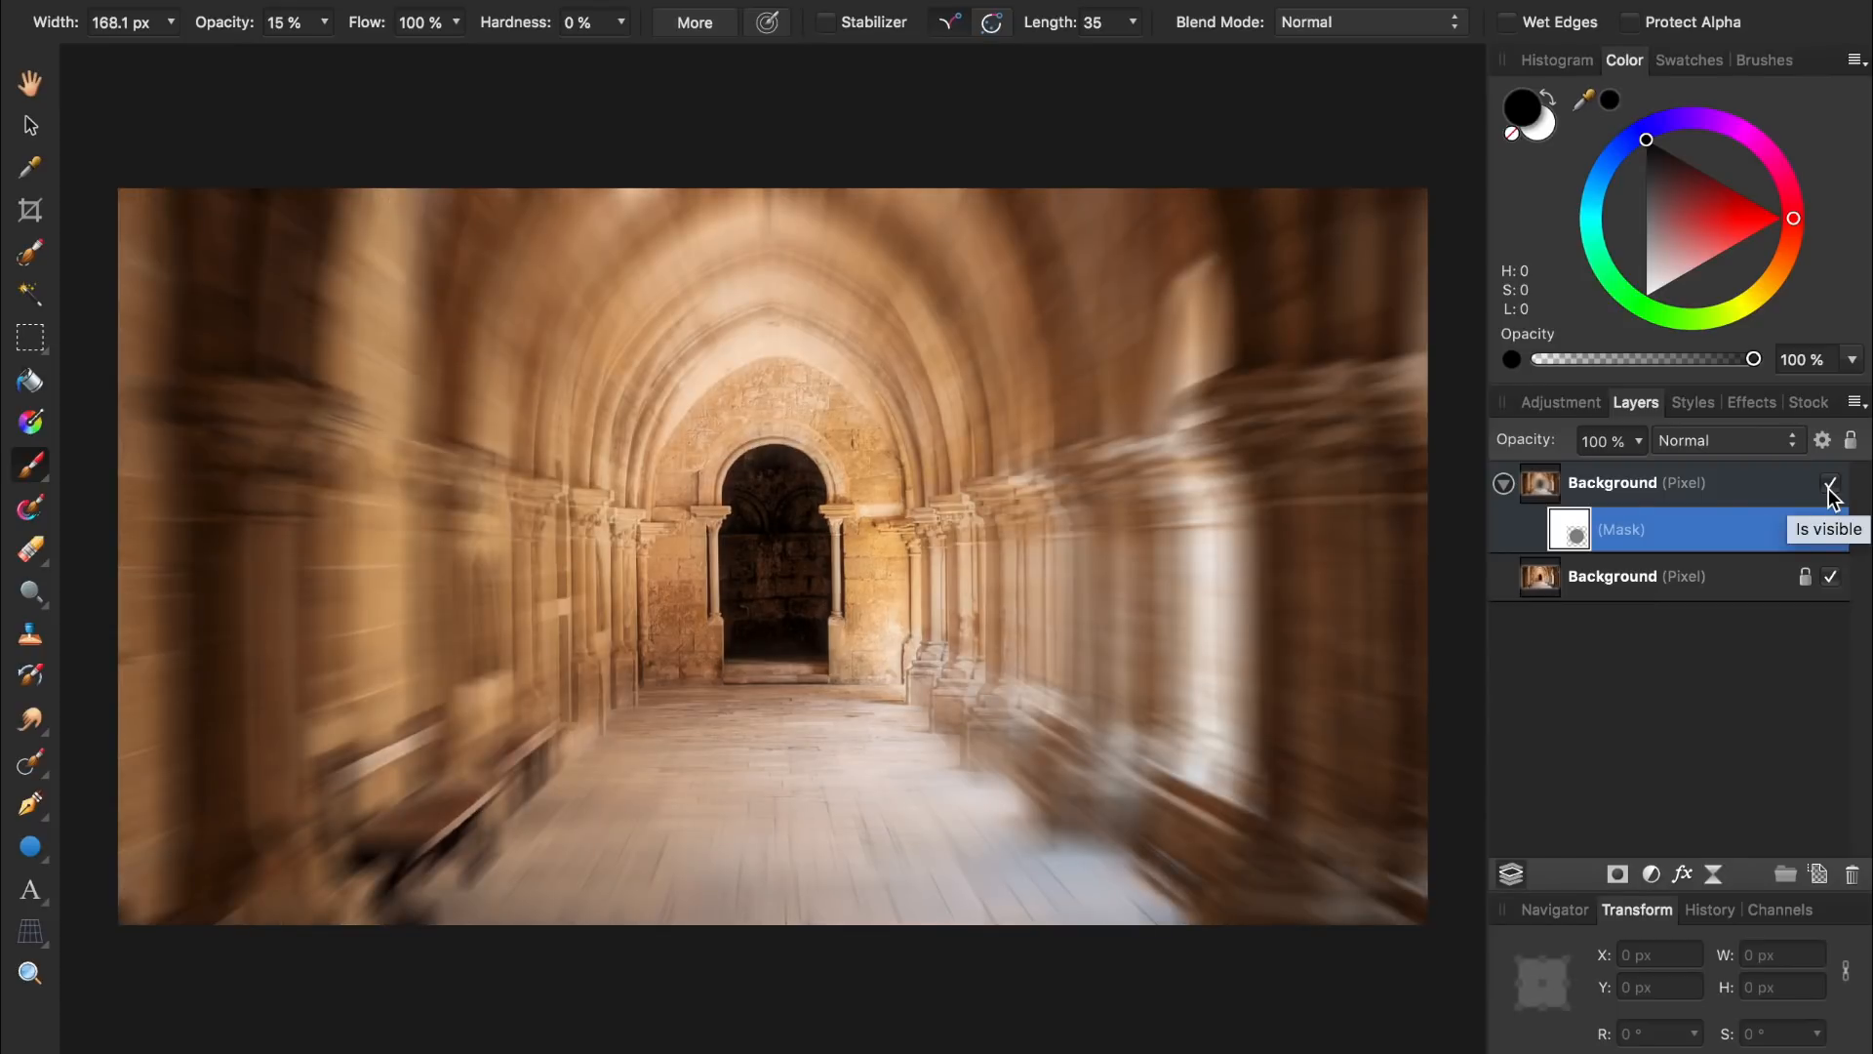